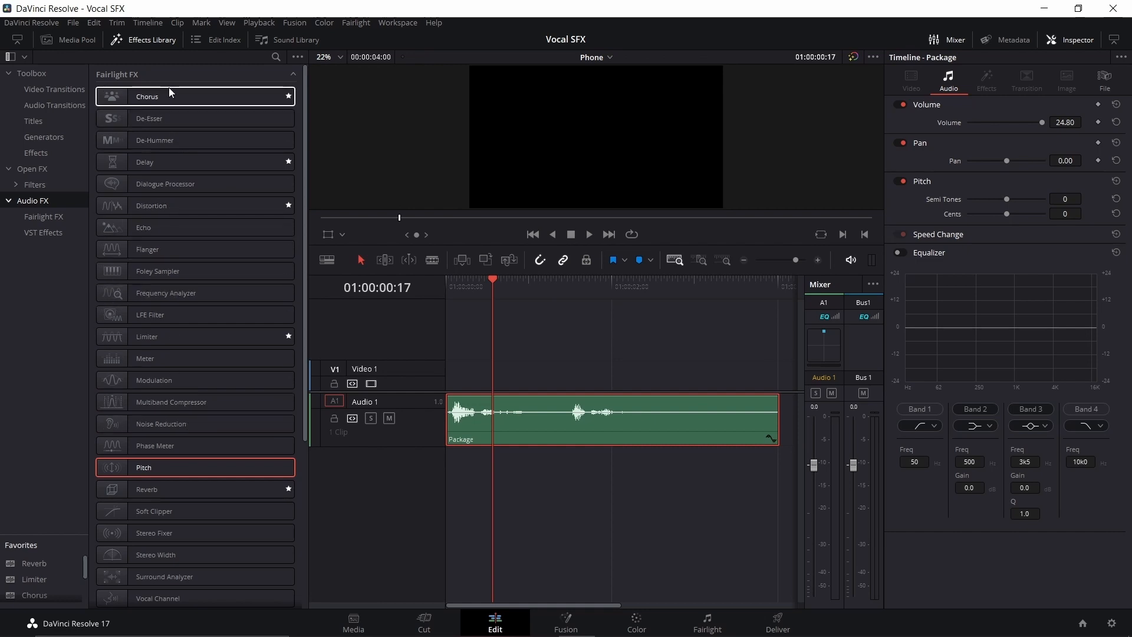
Step: Add the Distortion effect to the Package clip on Audio 1 and close its settings window
left_click_drag(192, 207, 565, 421)
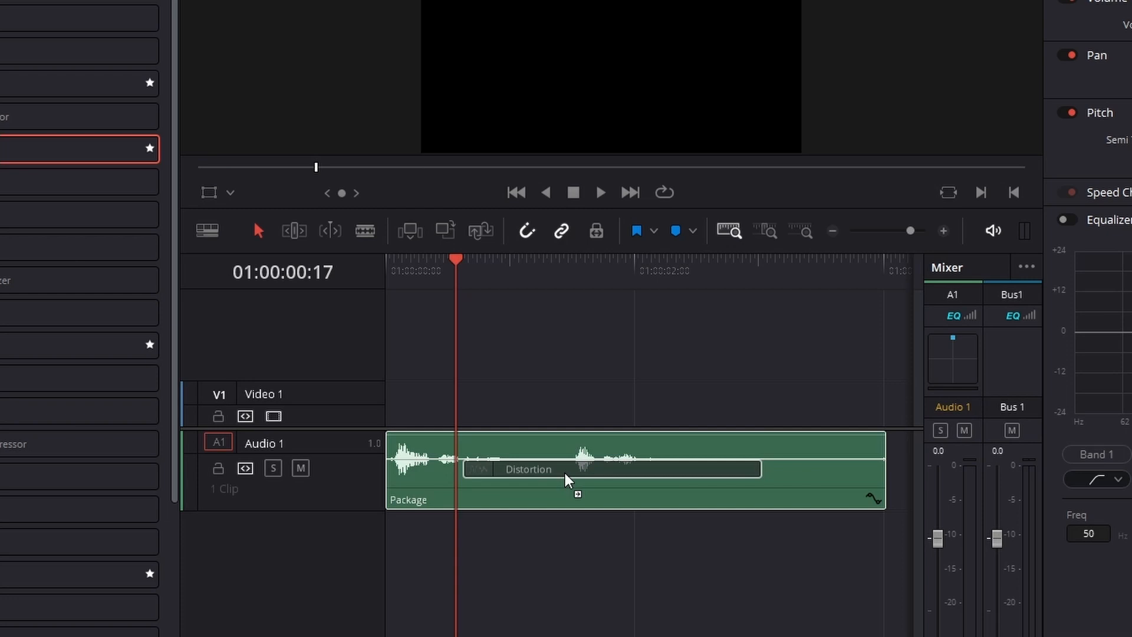
left_click_drag(565, 473, 520, 490)
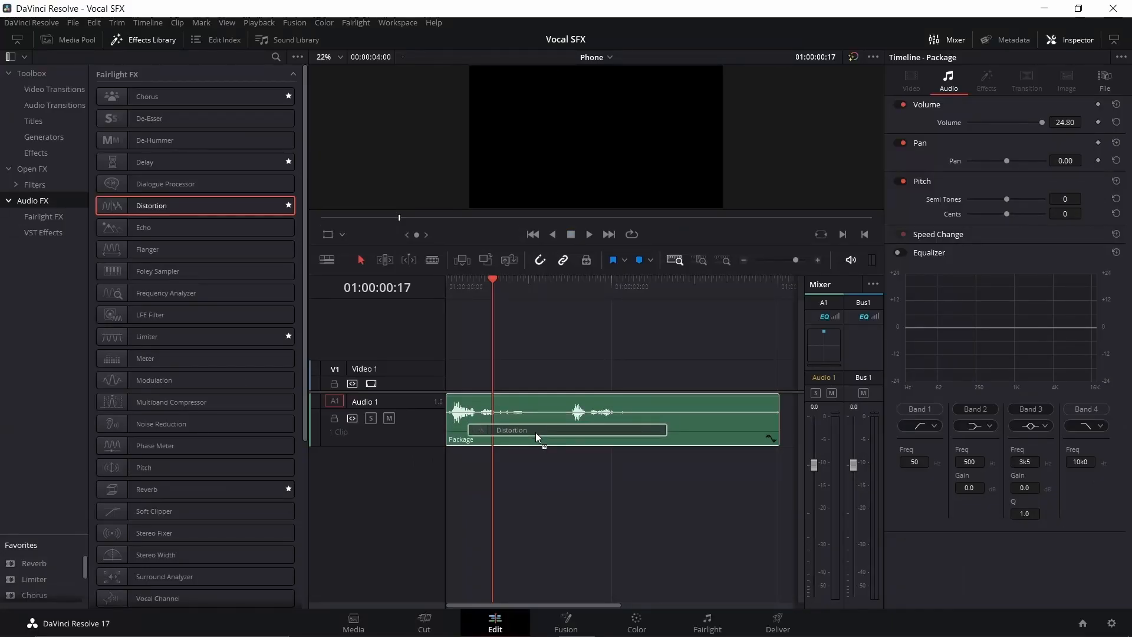
left_click_drag(536, 433, 422, 425)
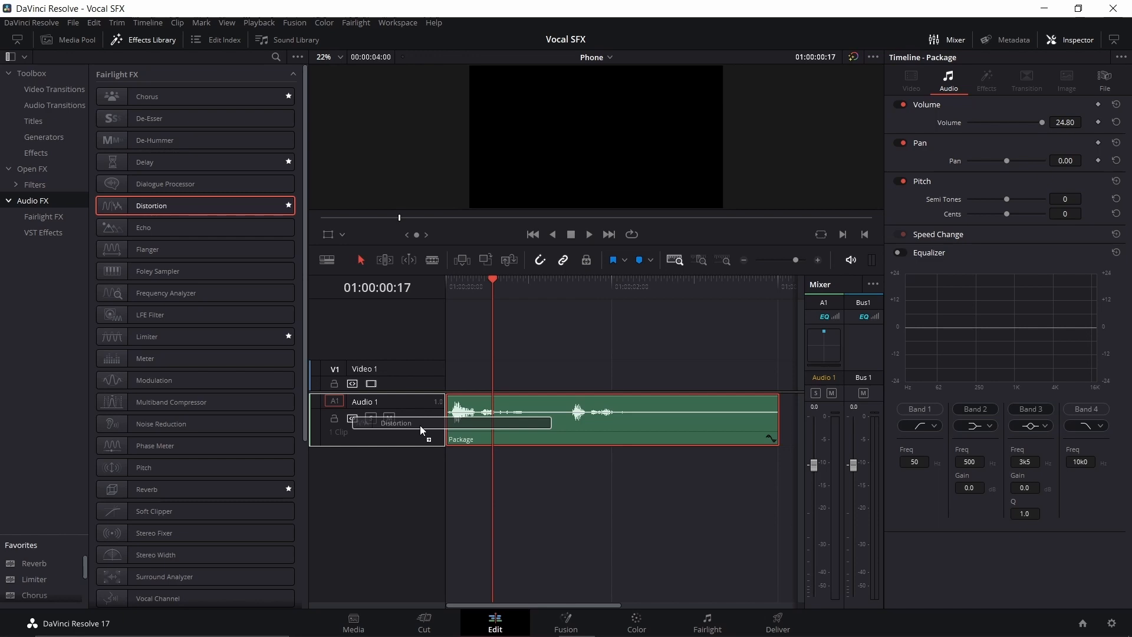
left_click_drag(421, 429, 546, 429)
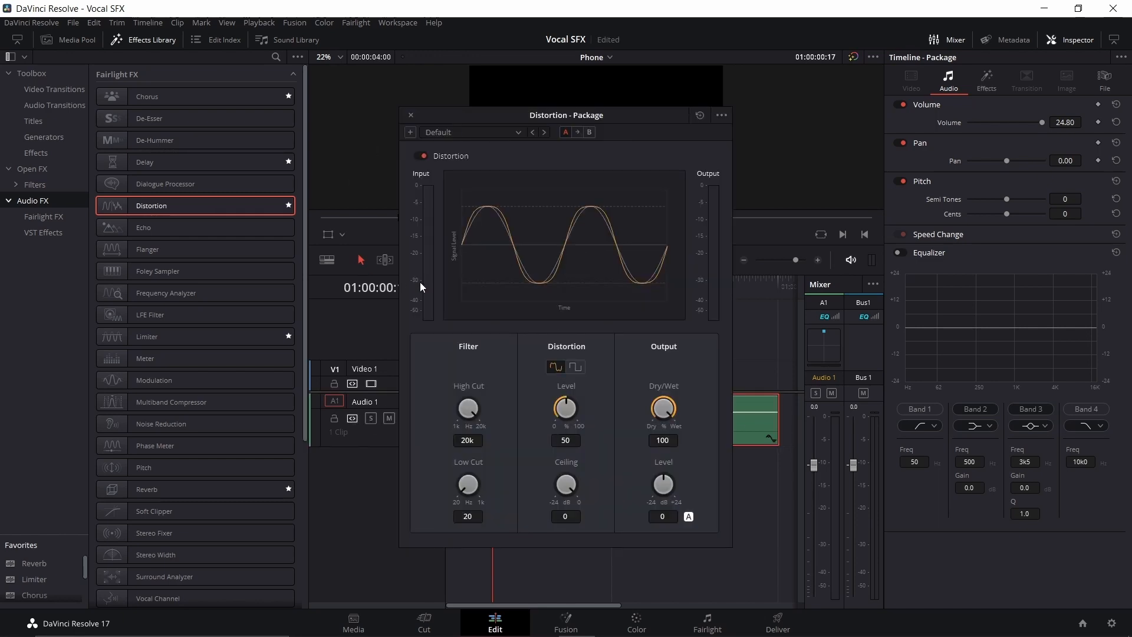
left_click(409, 115)
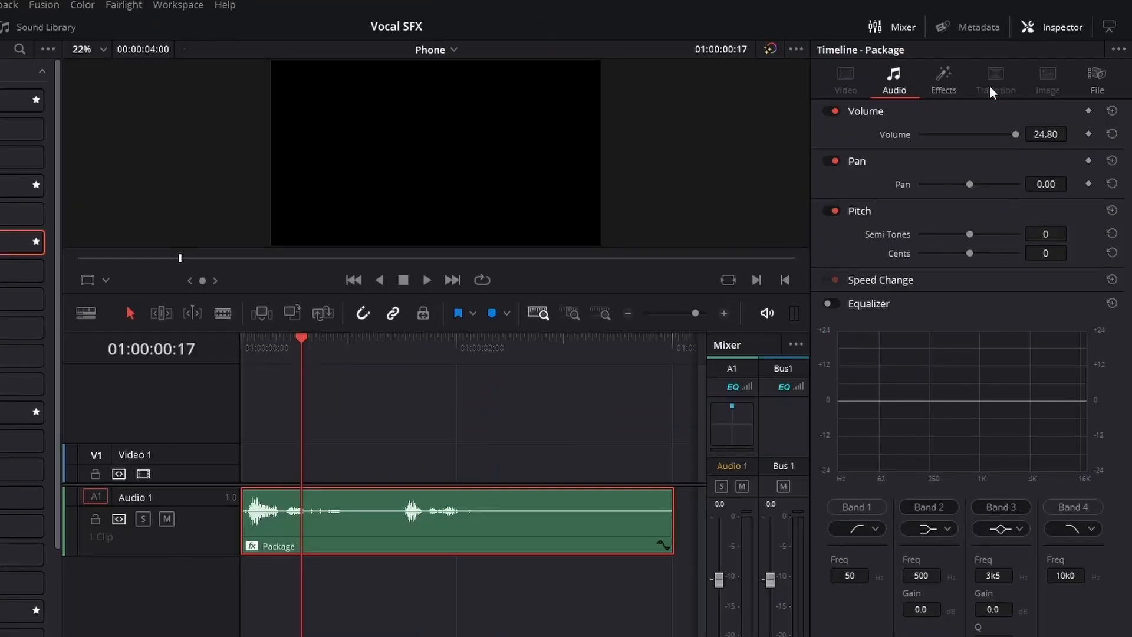
Step: Reopen the Package clip's Distortion settings, load the LoFi Radio preset, and play the clip from the start
left_click(946, 81)
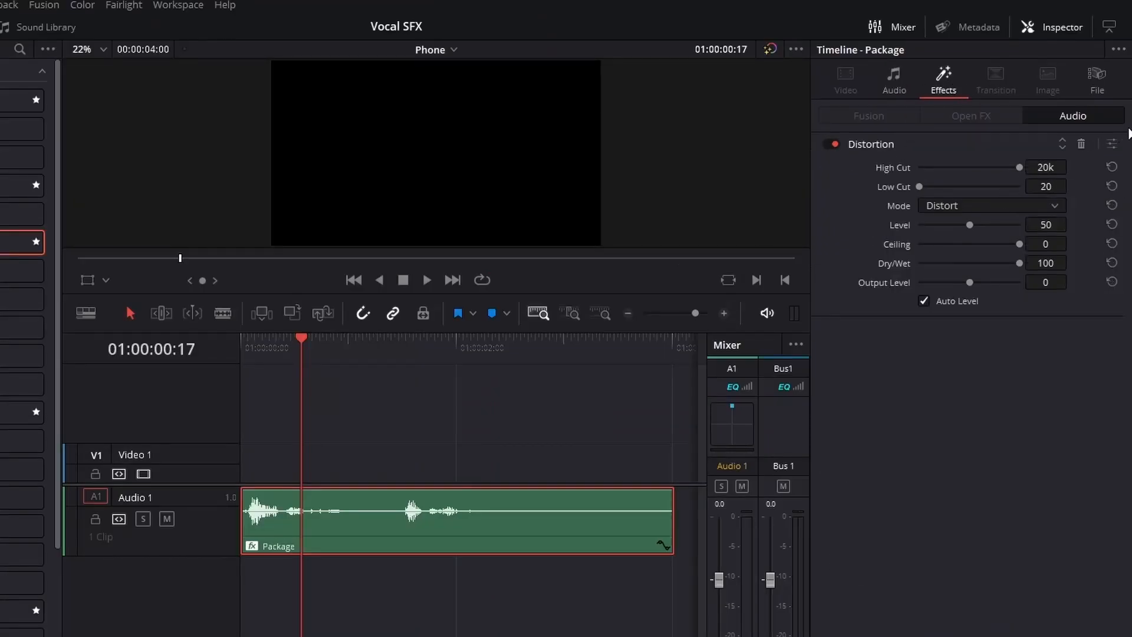
left_click(1111, 145)
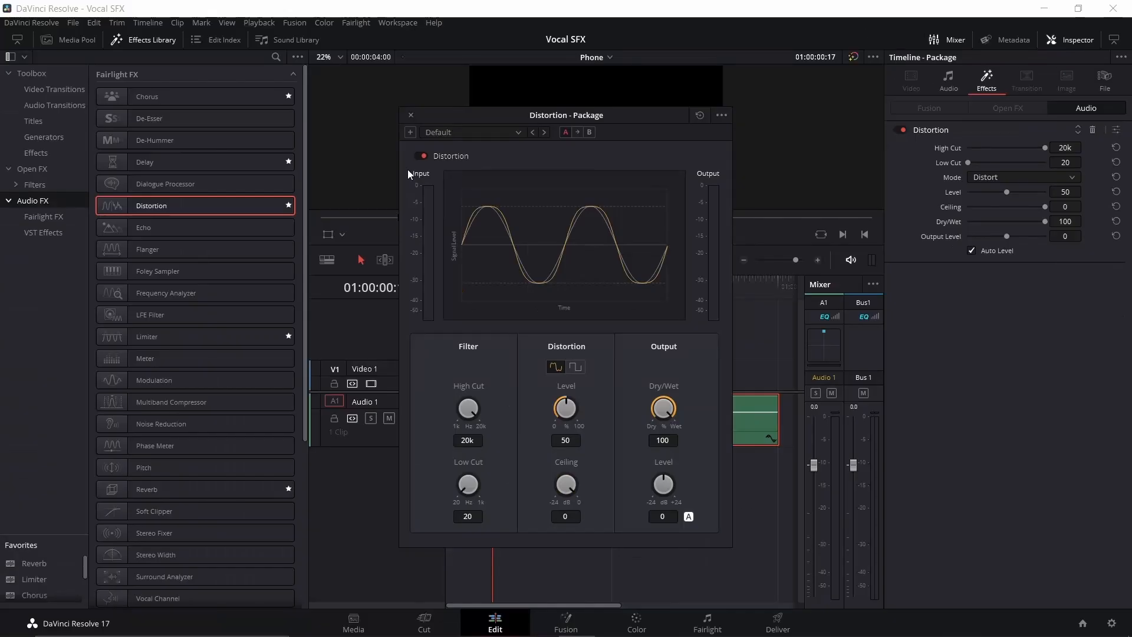
left_click(489, 132)
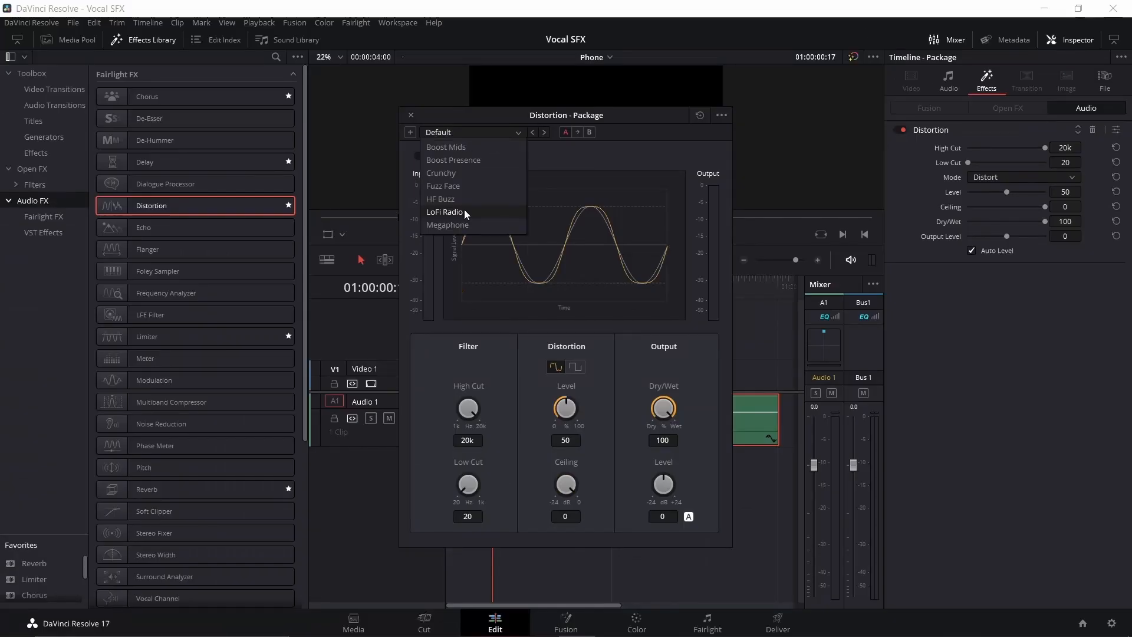
left_click(466, 212)
left_click(456, 280)
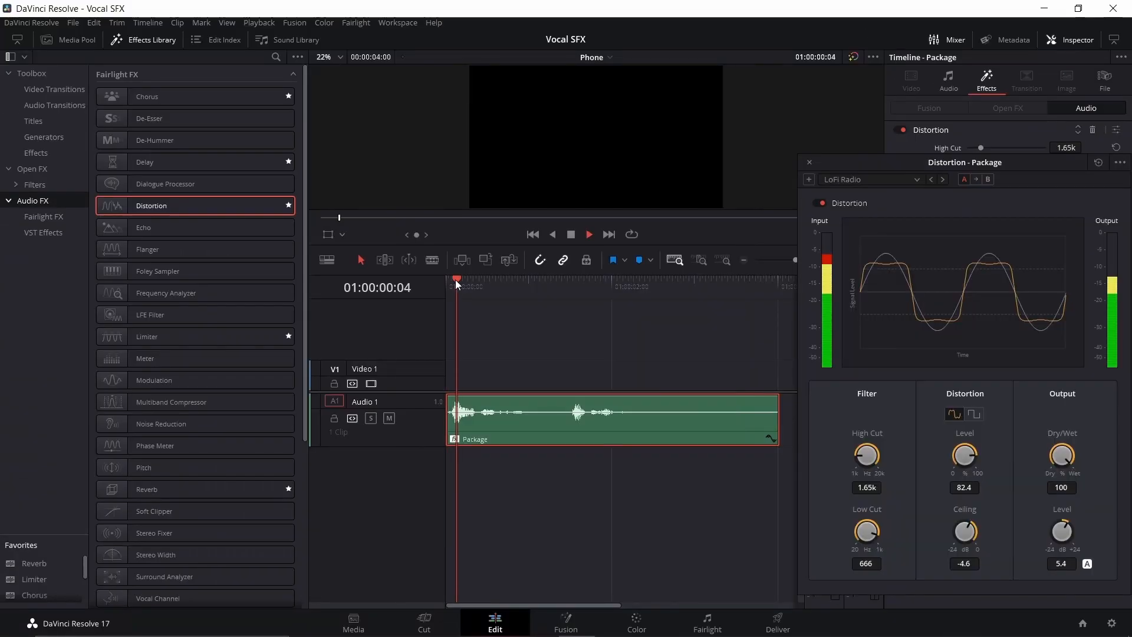
key("space")
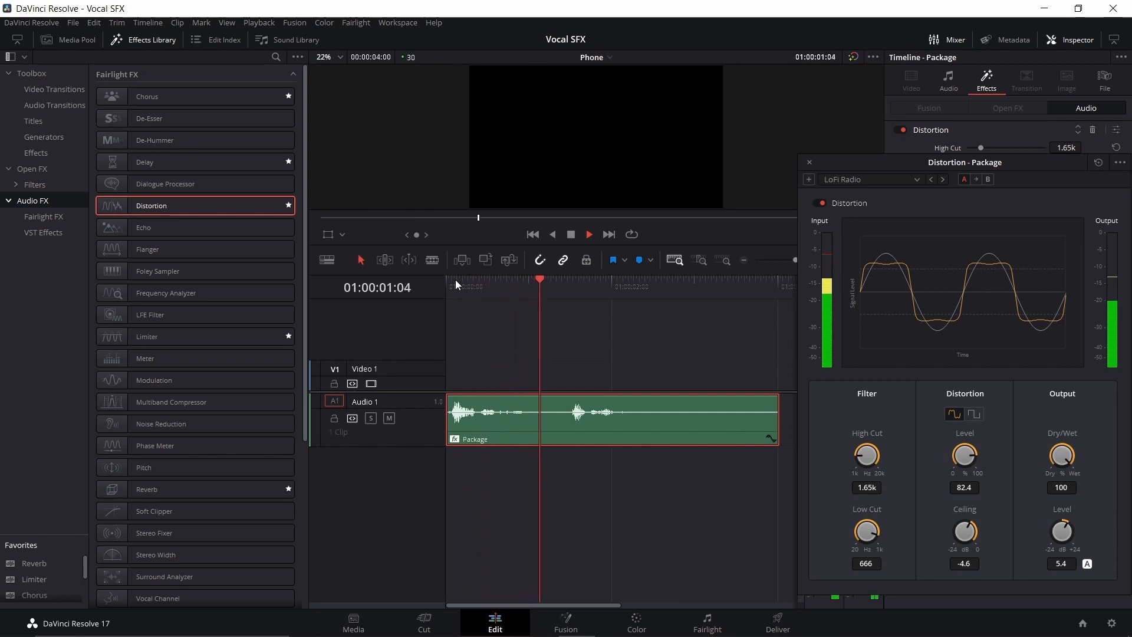
key("space")
Step: Compare the Package clip's playback with the Distortion effect bypassed and with it re-enabled
left_click(819, 203)
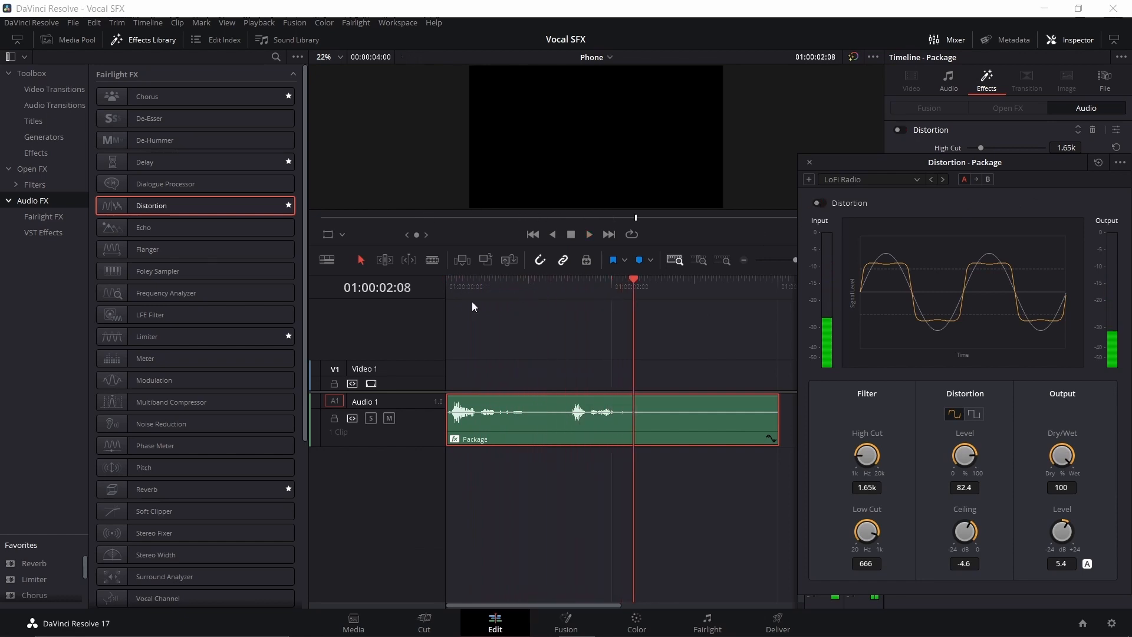
left_click(450, 281)
key("space")
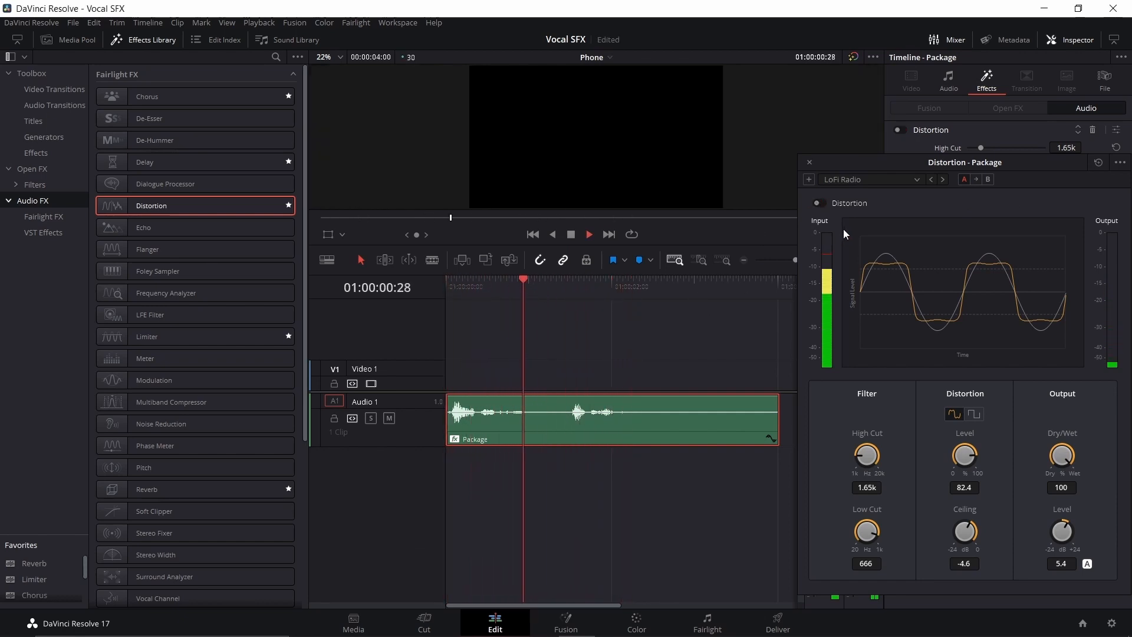
key("space")
left_click(819, 203)
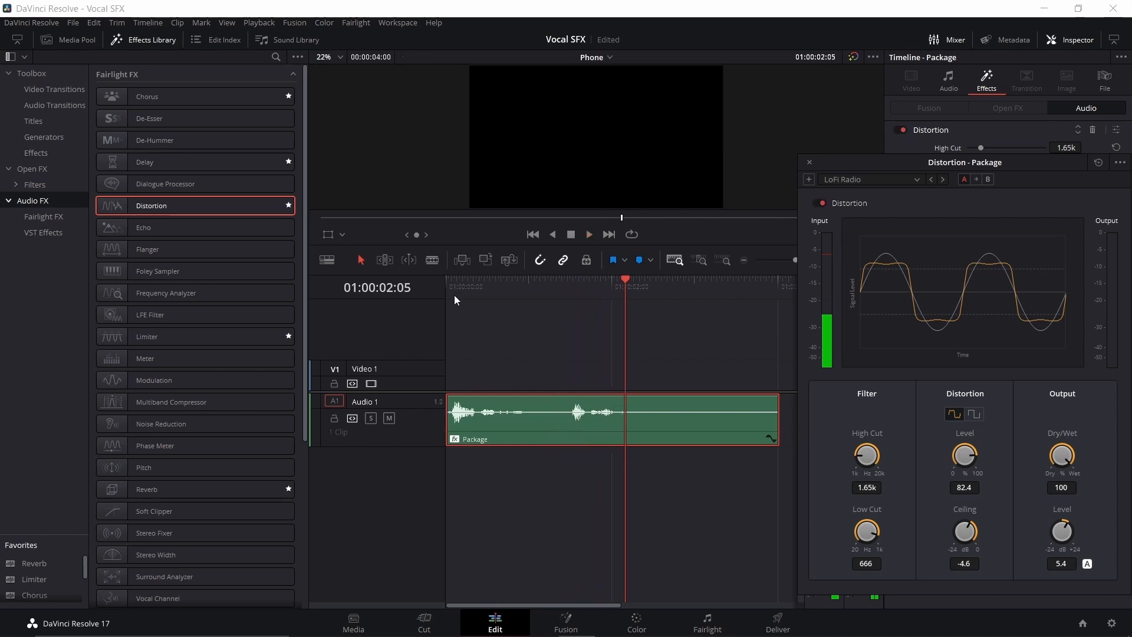
left_click(452, 281)
key("space")
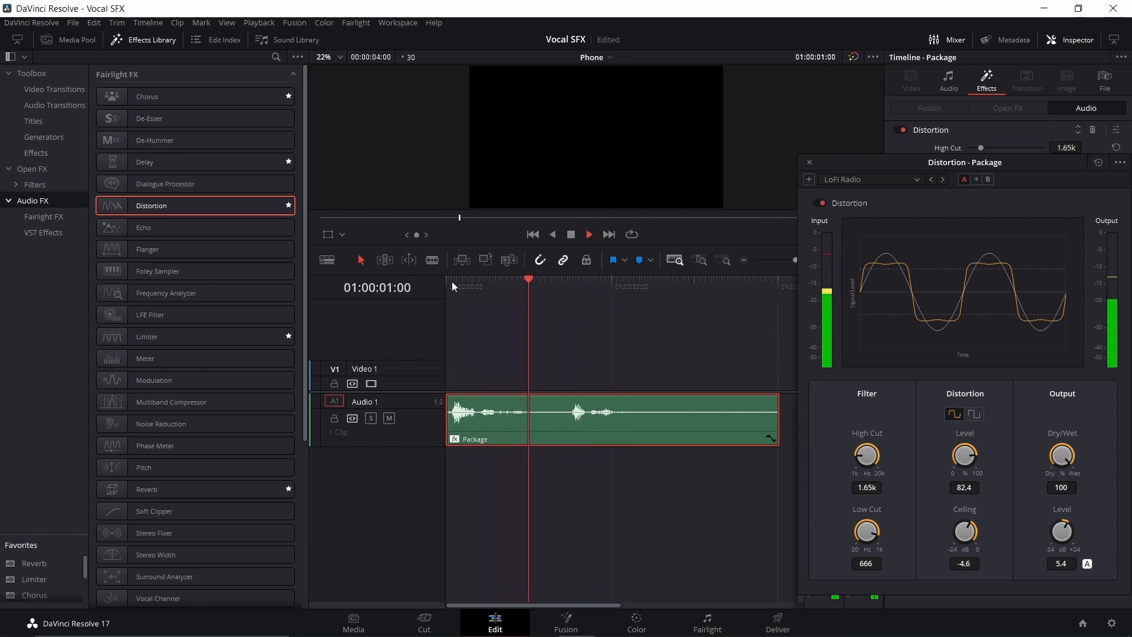
key("space")
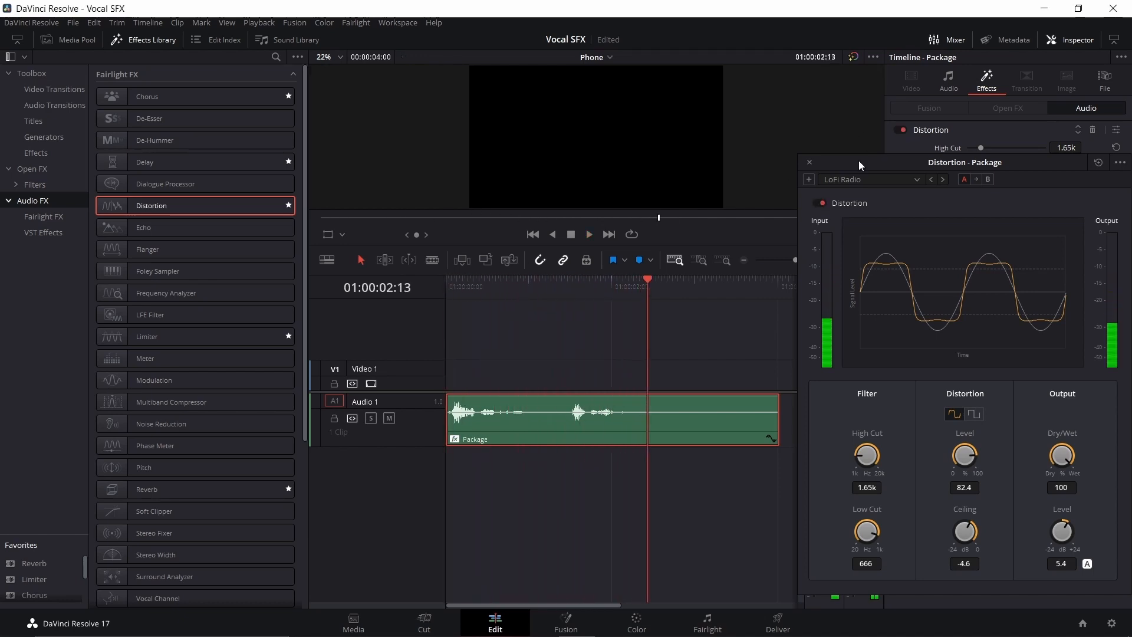
Step: Try the Distortion with Dry/Wet at 0 and back at 100, raise its level to 100, and play the clip
left_click_drag(859, 161, 699, 77)
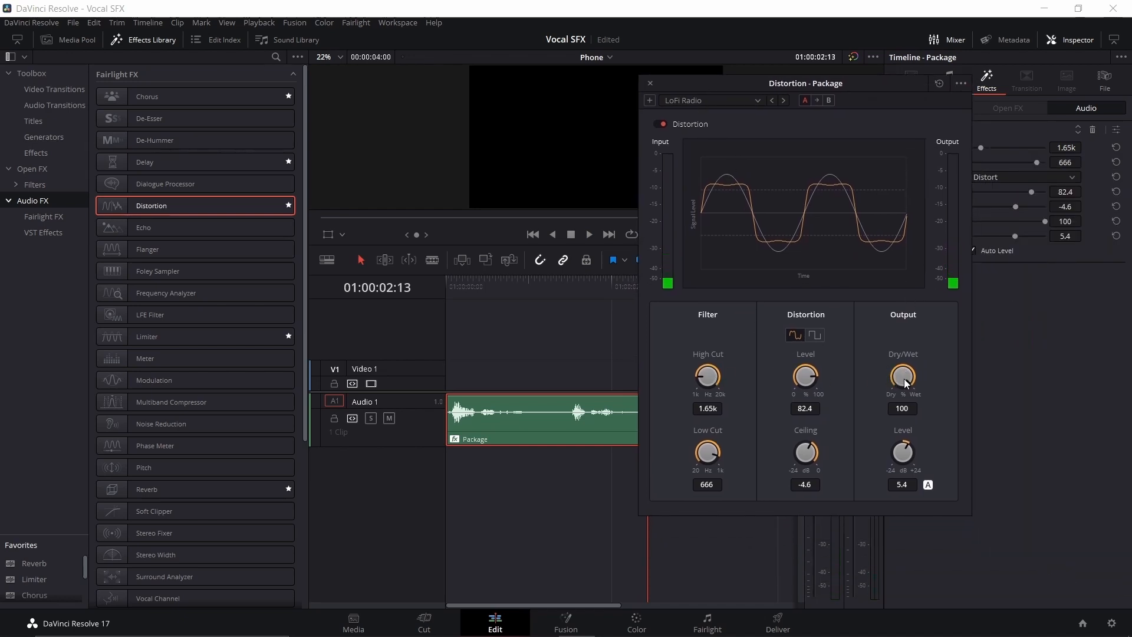
left_click_drag(907, 384, 736, 417)
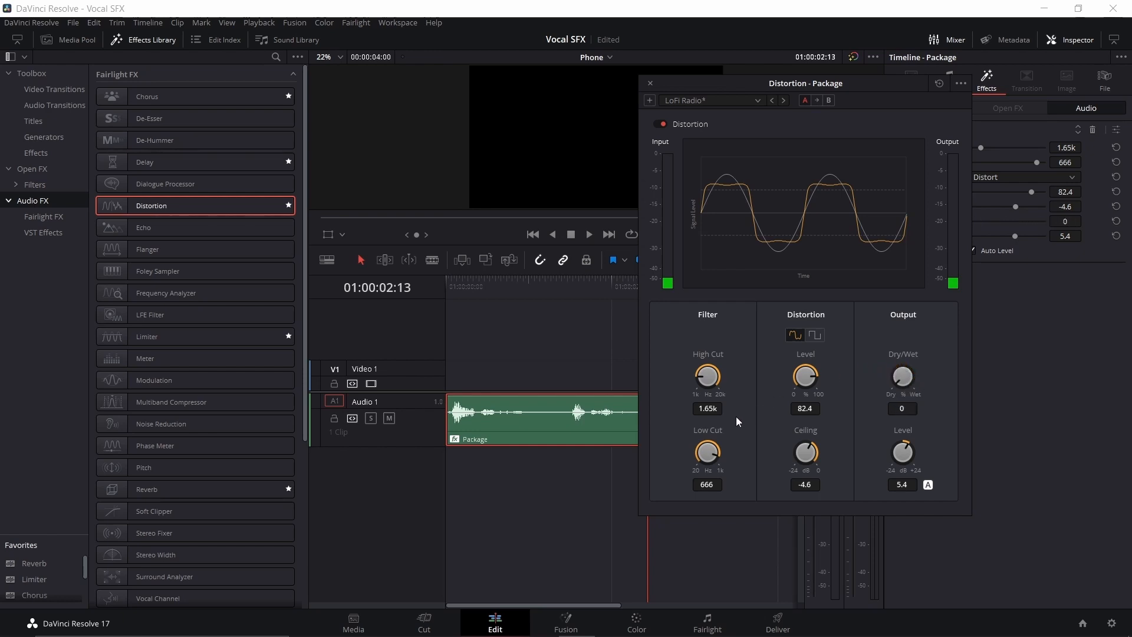
left_click_drag(453, 284, 794, 377)
left_click(447, 283)
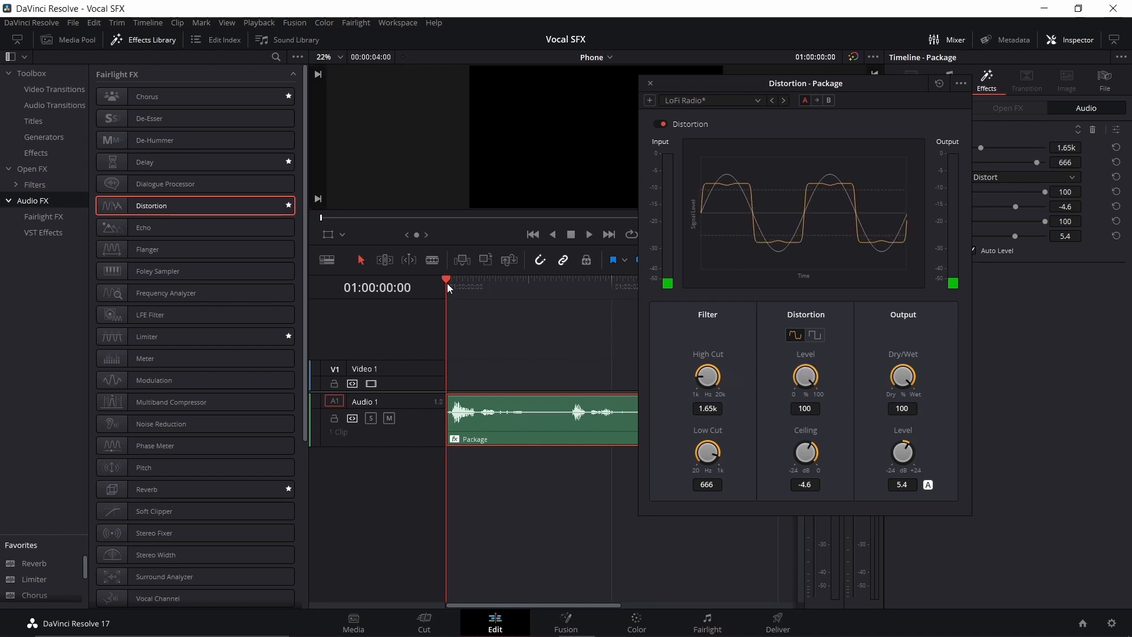
key("space")
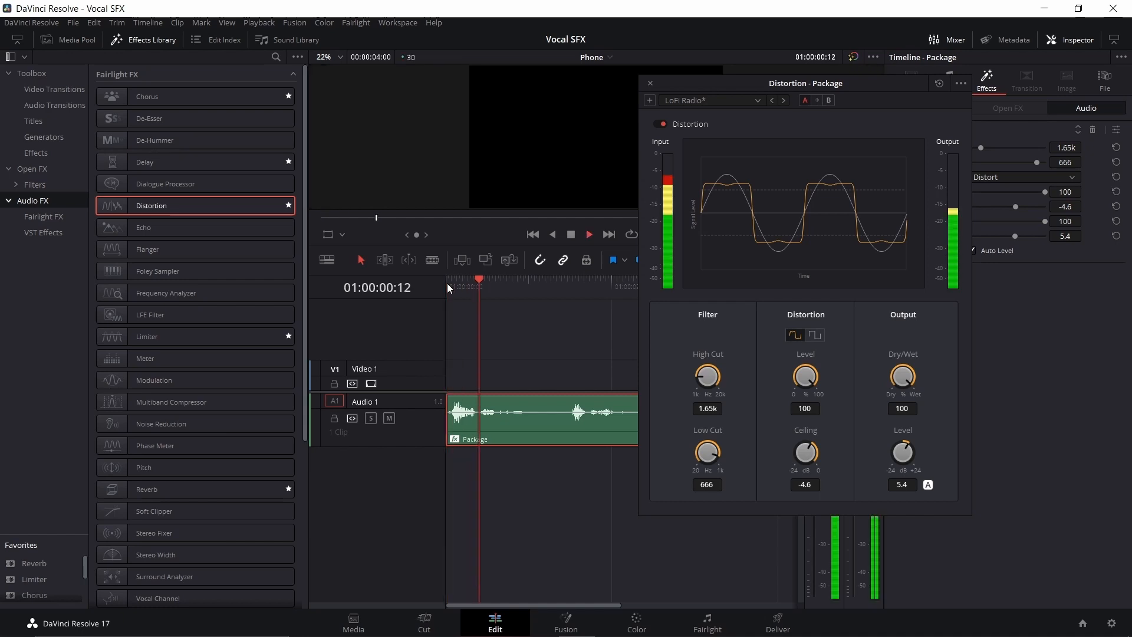
key("space")
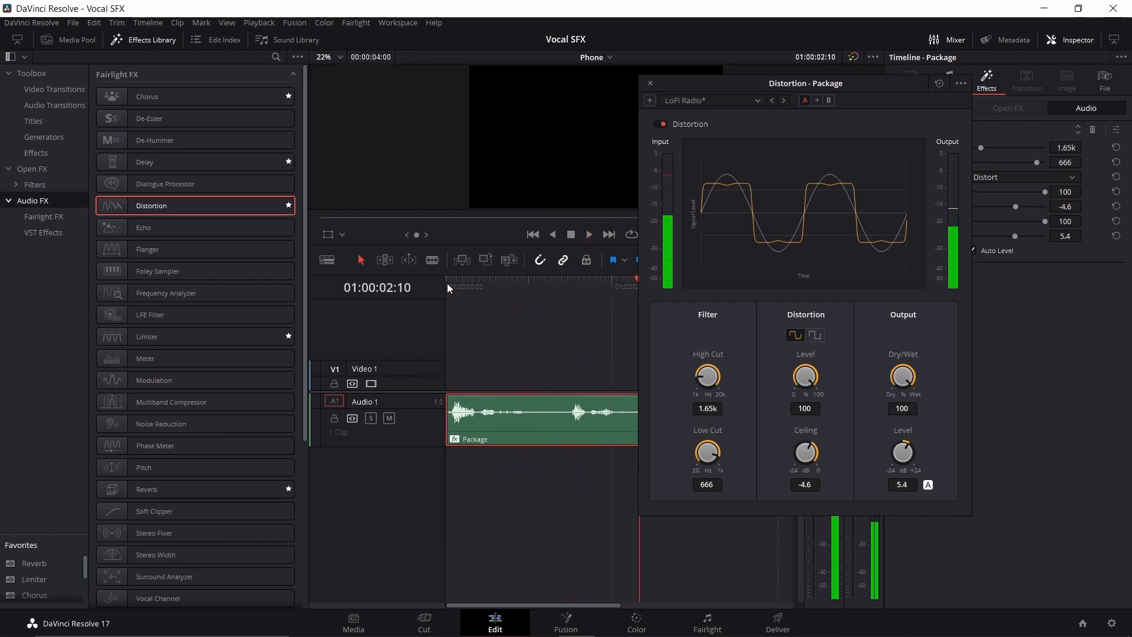
Step: Try the Fuzz Face Distortion preset on the clip, and return to the LoFi Radio preset
left_click(735, 99)
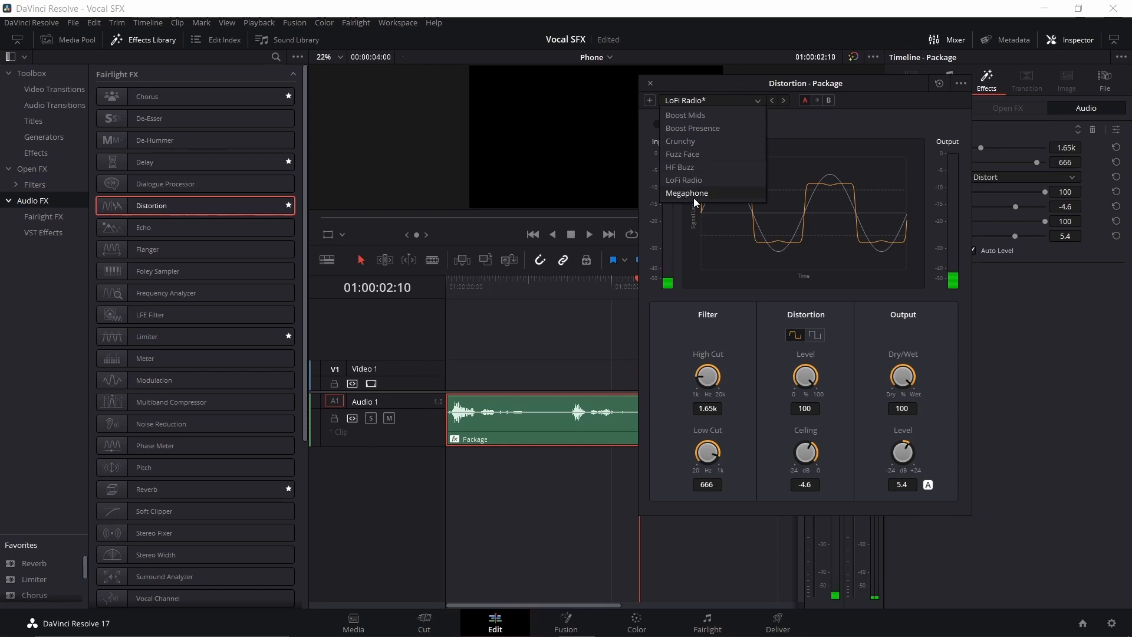
left_click(700, 159)
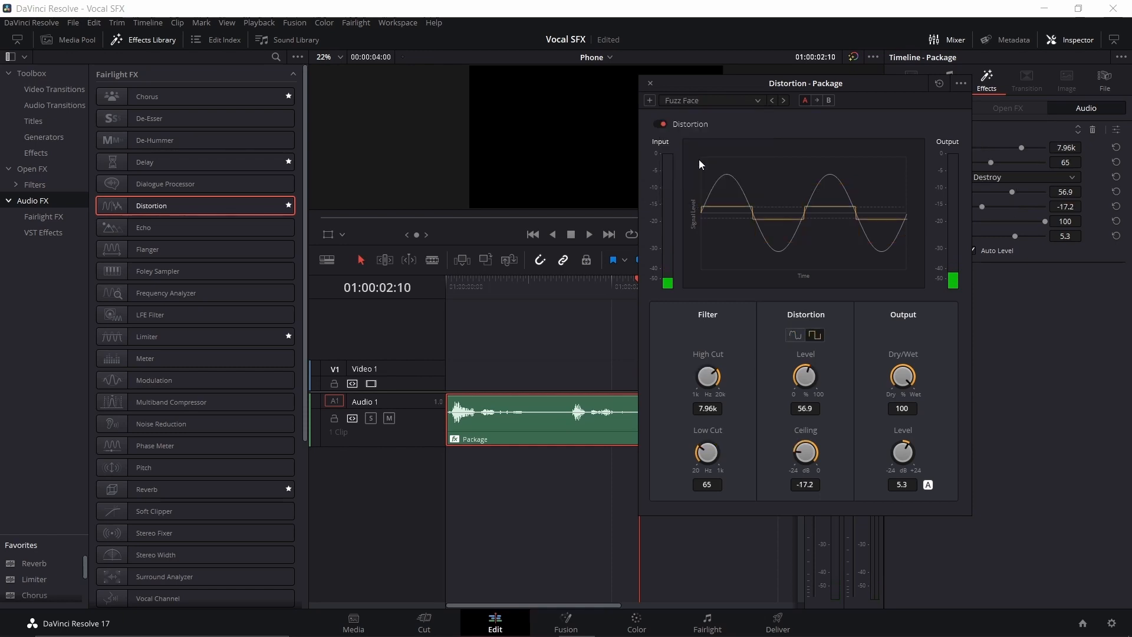
left_click(452, 288)
key("space")
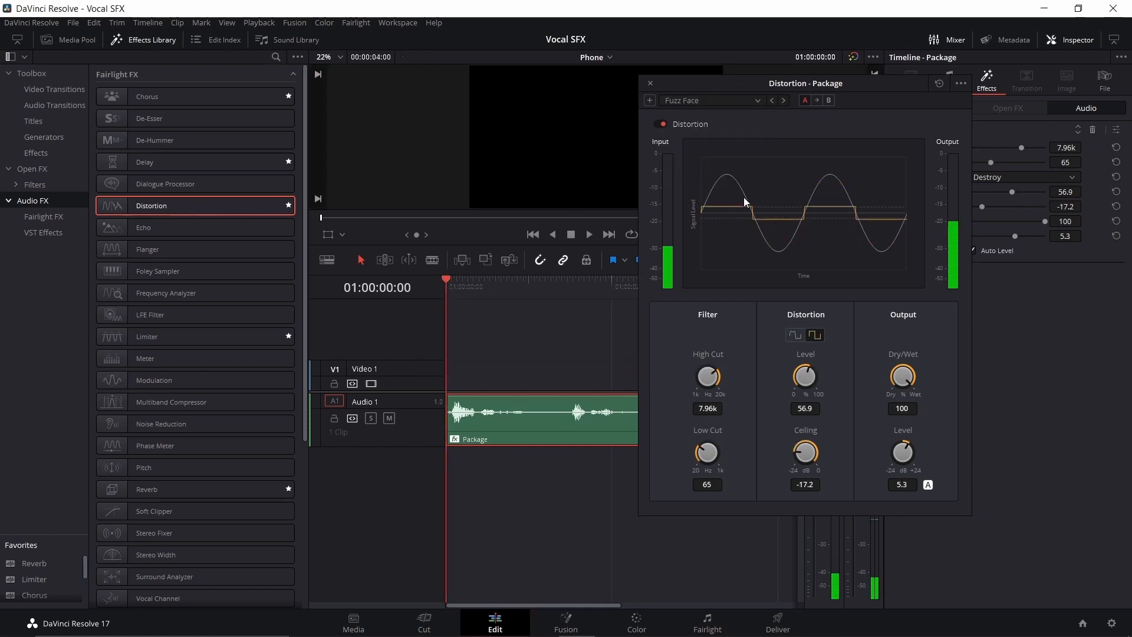
left_click(733, 99)
left_click(702, 179)
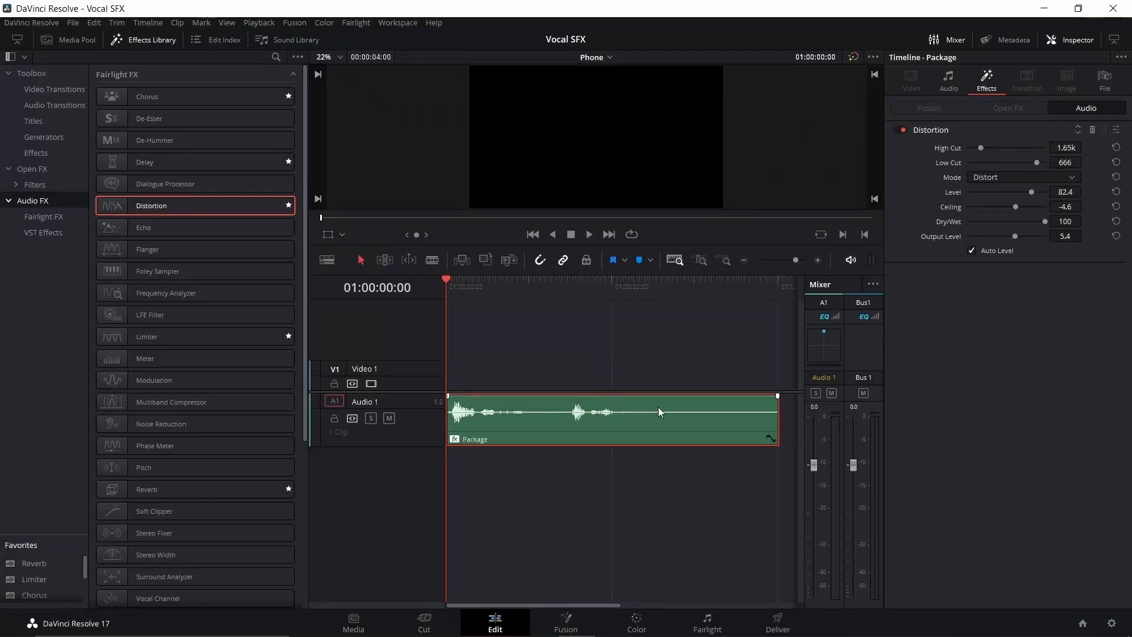
Step: Try lowering the Package clip's pitch to -3 semitones and play it back
left_click(951, 81)
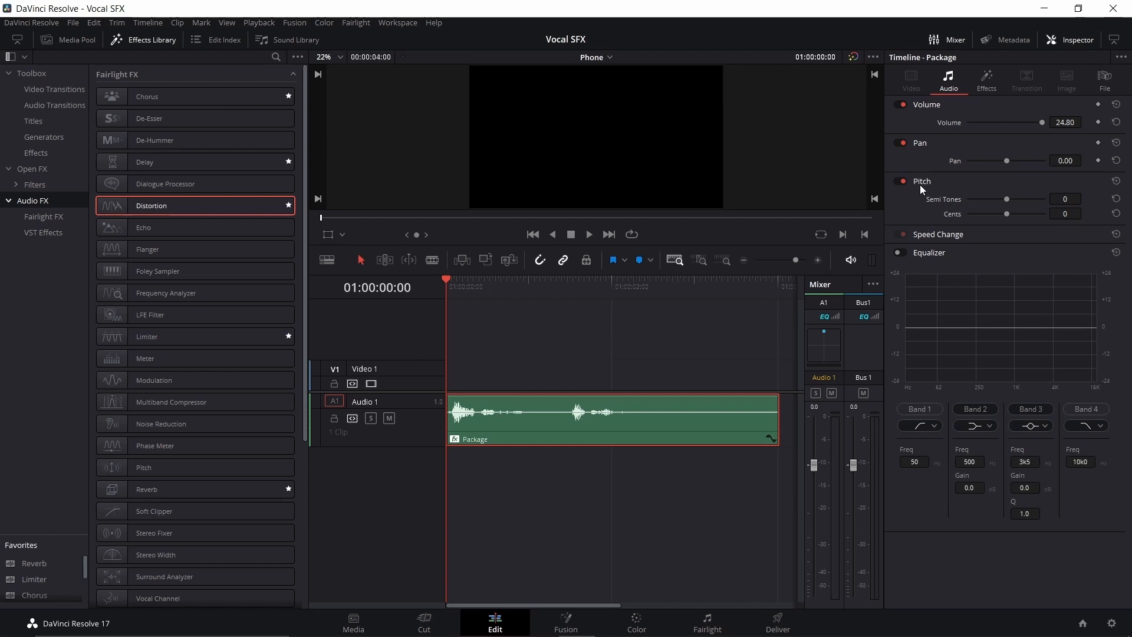
left_click(412, 437)
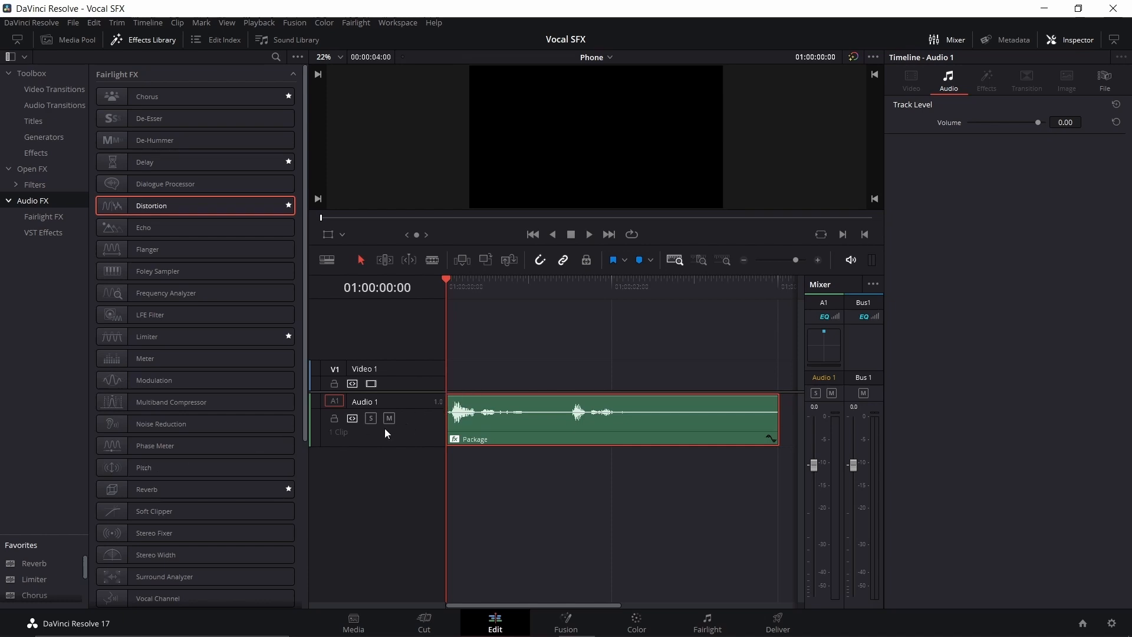
left_click(507, 412)
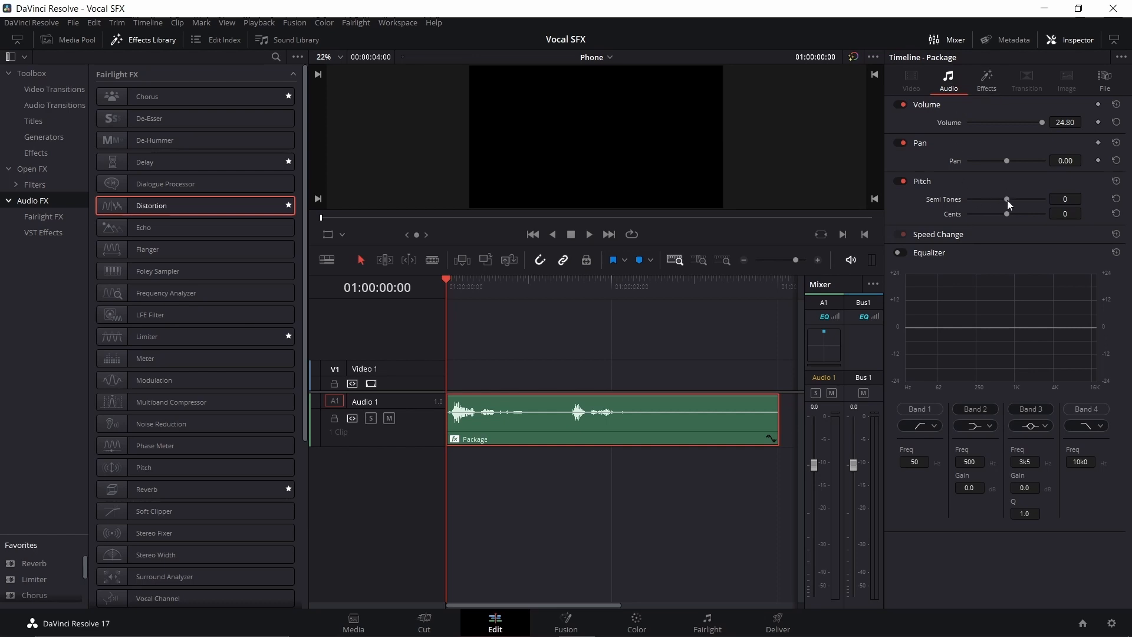
mouse_move(1007, 213)
left_mouse_down()
mouse_move(962, 215)
mouse_move(1008, 215)
left_mouse_up()
left_click(1119, 213)
key("space")
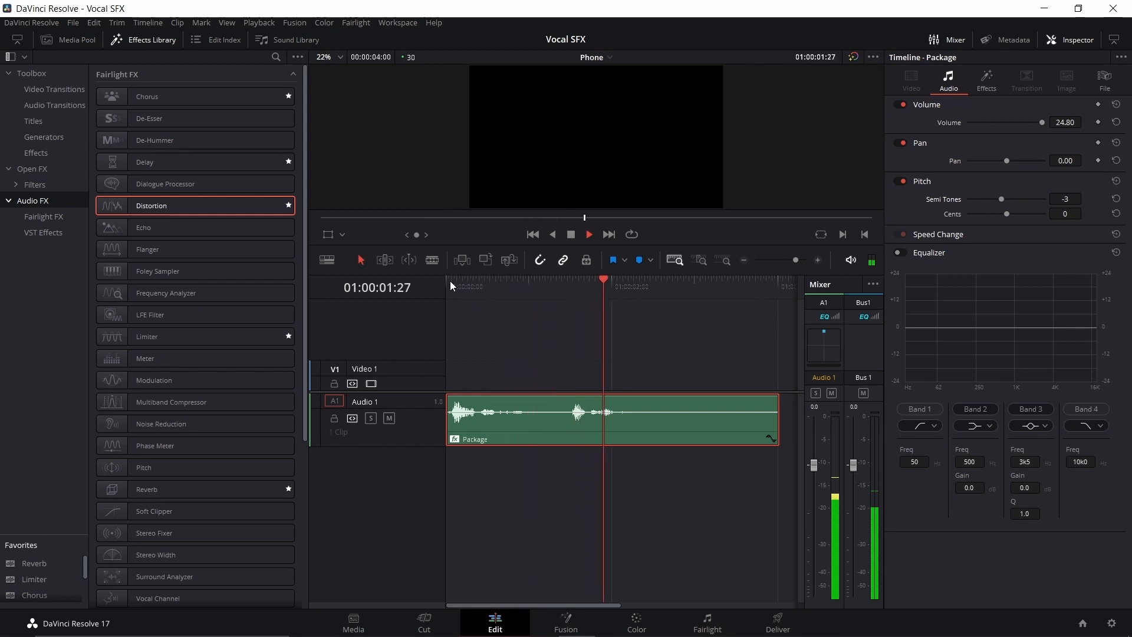
key("space")
Step: Raise the Package clip's pitch to 14 semitones and play it from the start
left_click_drag(1003, 199, 1071, 202)
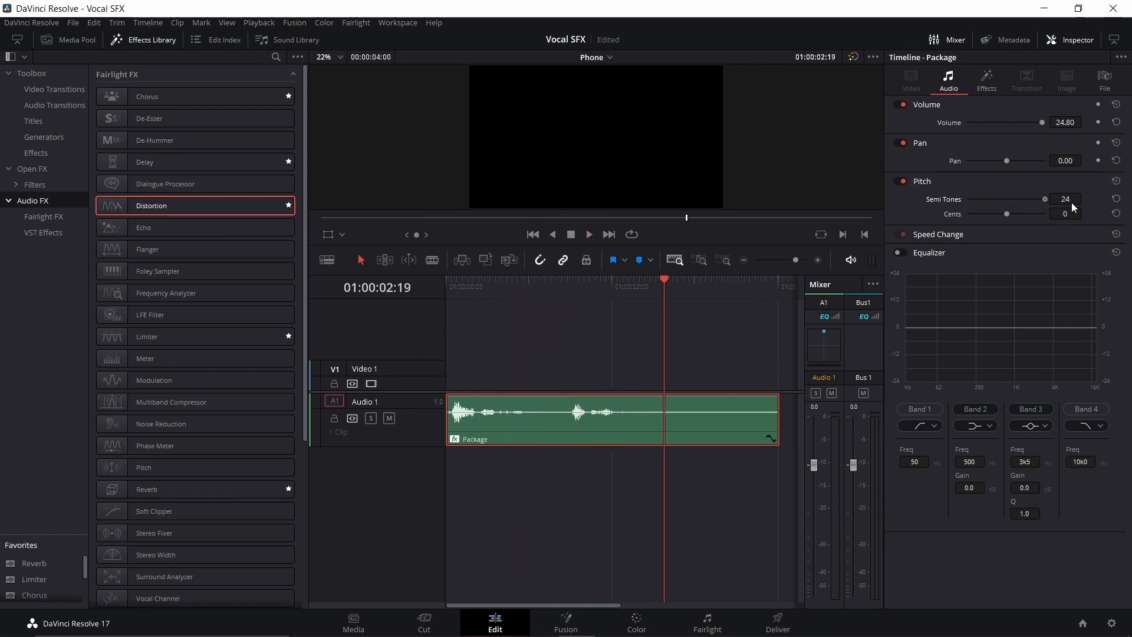
left_click_drag(667, 283, 449, 281)
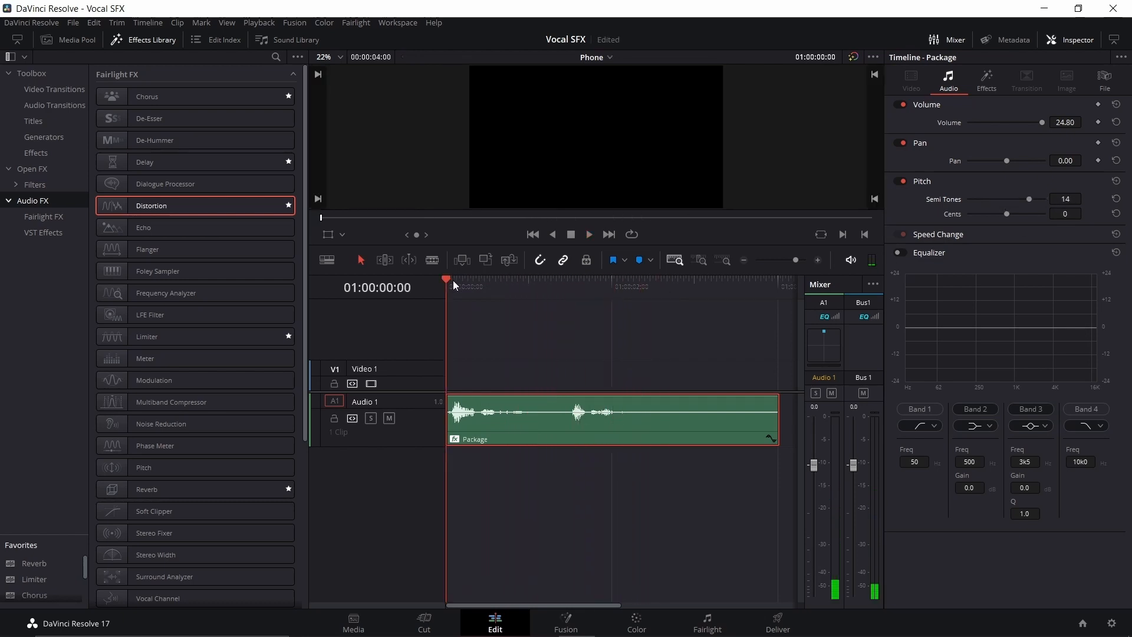
key("space")
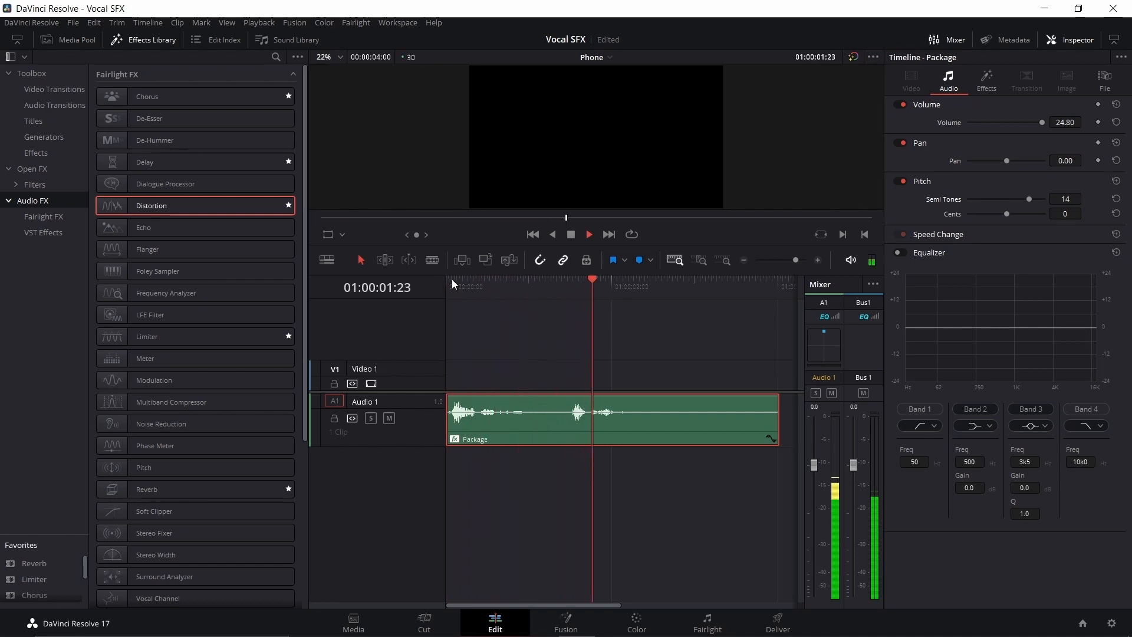
key("space")
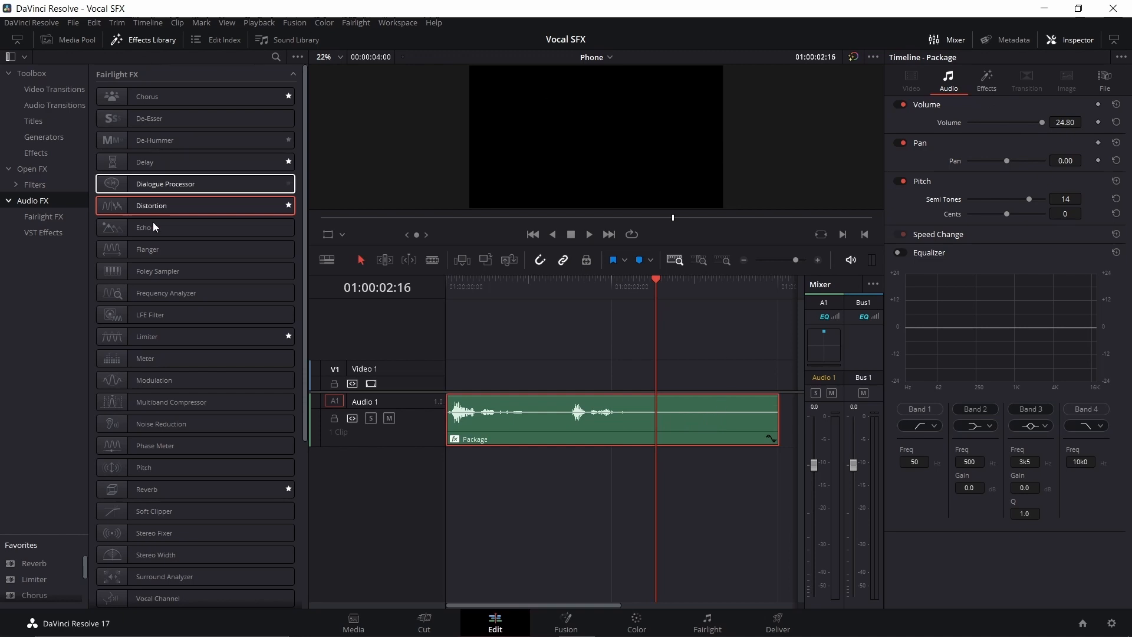
Step: Add the Pitch effect to the whole Audio 1 track, adjust its semitones, and lower the Package clip's own pitch
left_click_drag(160, 468, 411, 433)
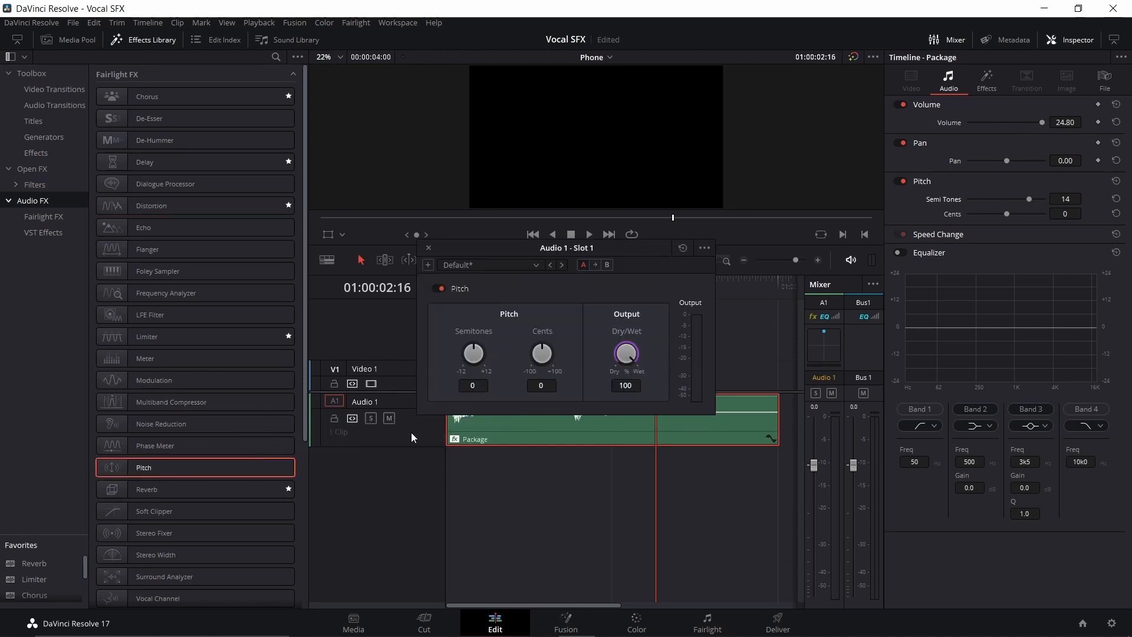
left_click_drag(473, 353, 614, 398)
left_click_drag(1029, 198, 969, 199)
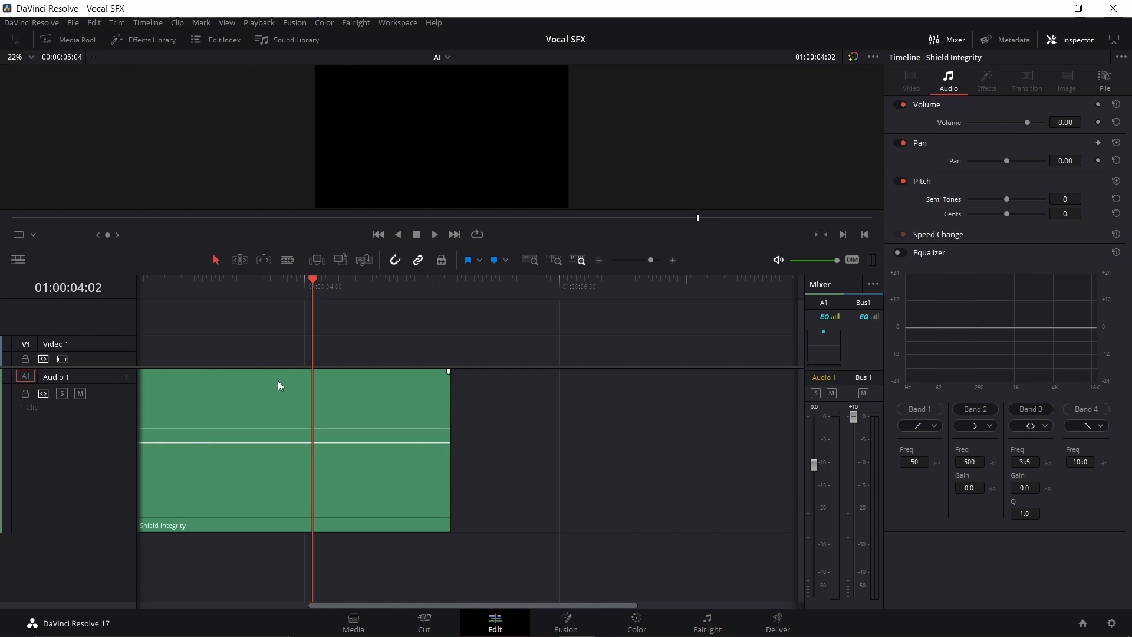
Step: Play the Shield Integrity clip with its volume at 29.50 and trim the silence at its start and end
left_click(144, 288)
left_click_drag(155, 285, 101, 282)
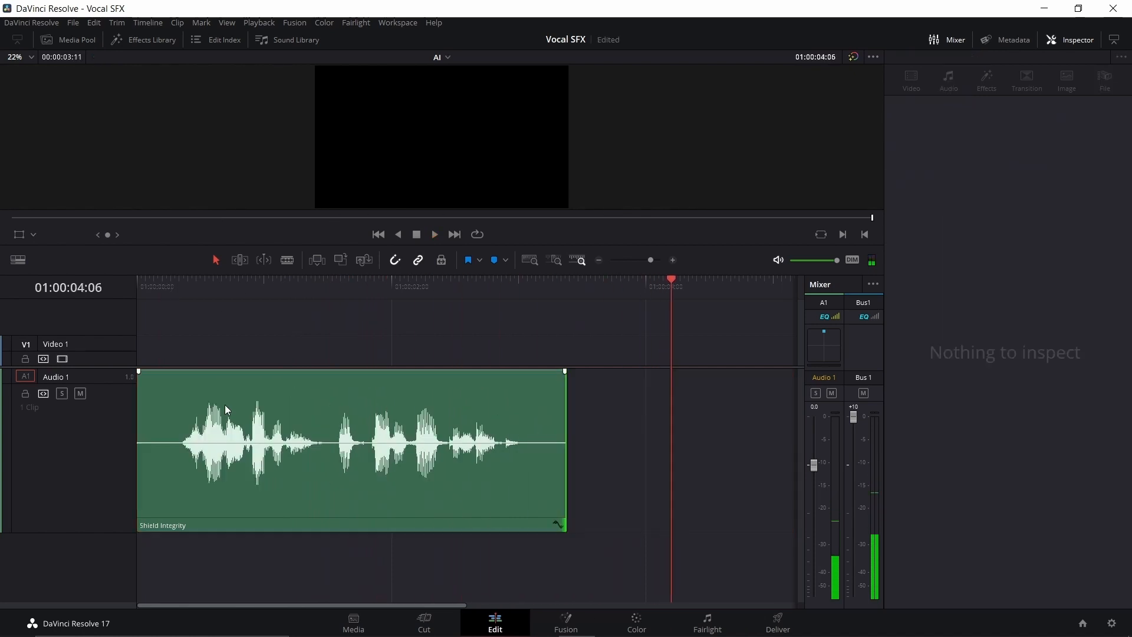
left_click(235, 395)
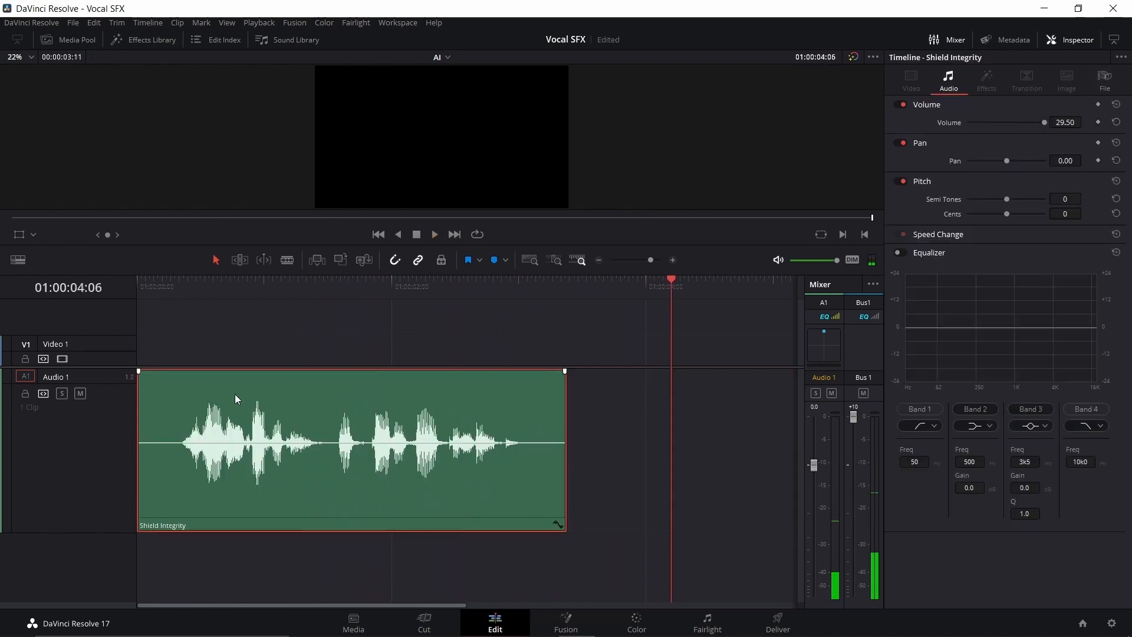
Step: Duplicate the Shield Integrity clip onto new Audio 2 and Audio 3 tracks, aligned with the original
left_click_drag(235, 394, 232, 564)
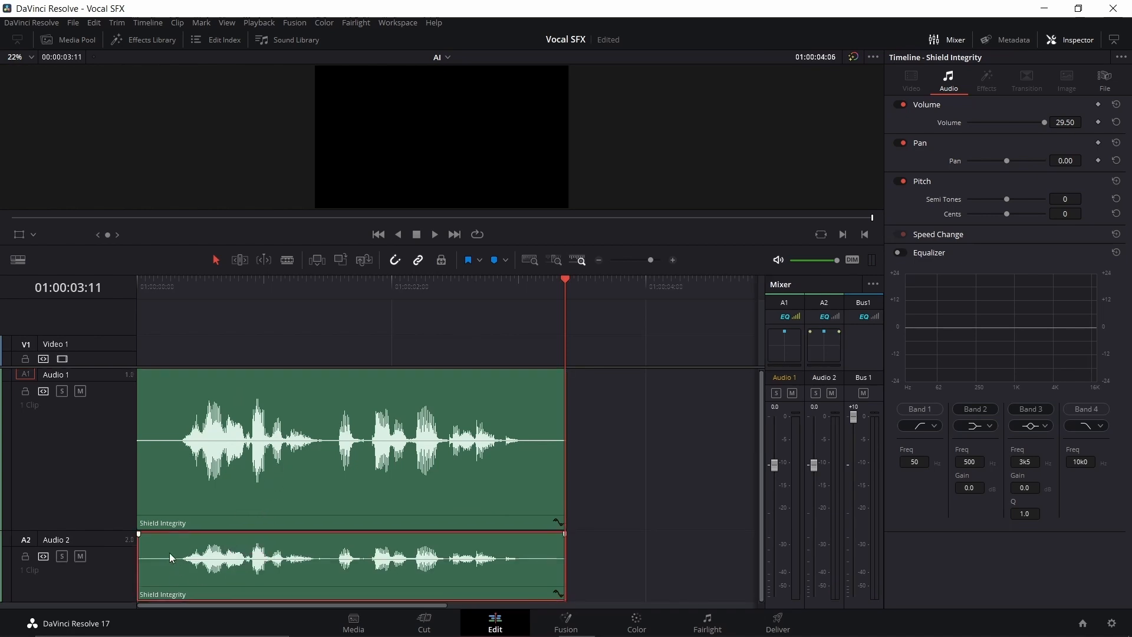
left_click_drag(168, 546, 165, 603)
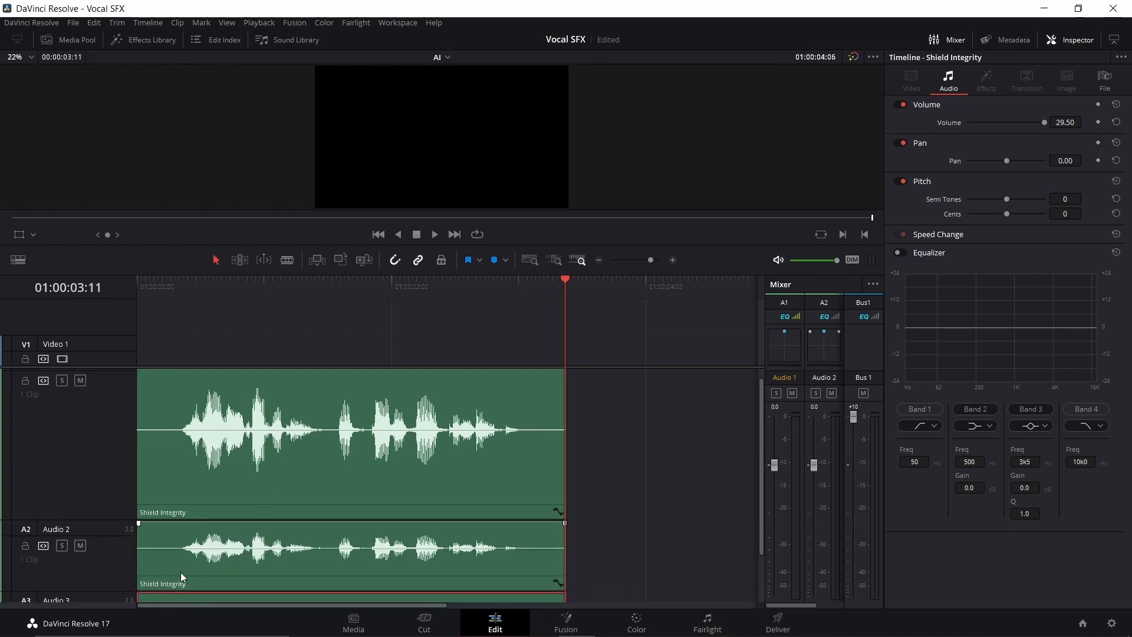
scroll(180, 577, "down", 2)
scroll(140, 399, "up", 3)
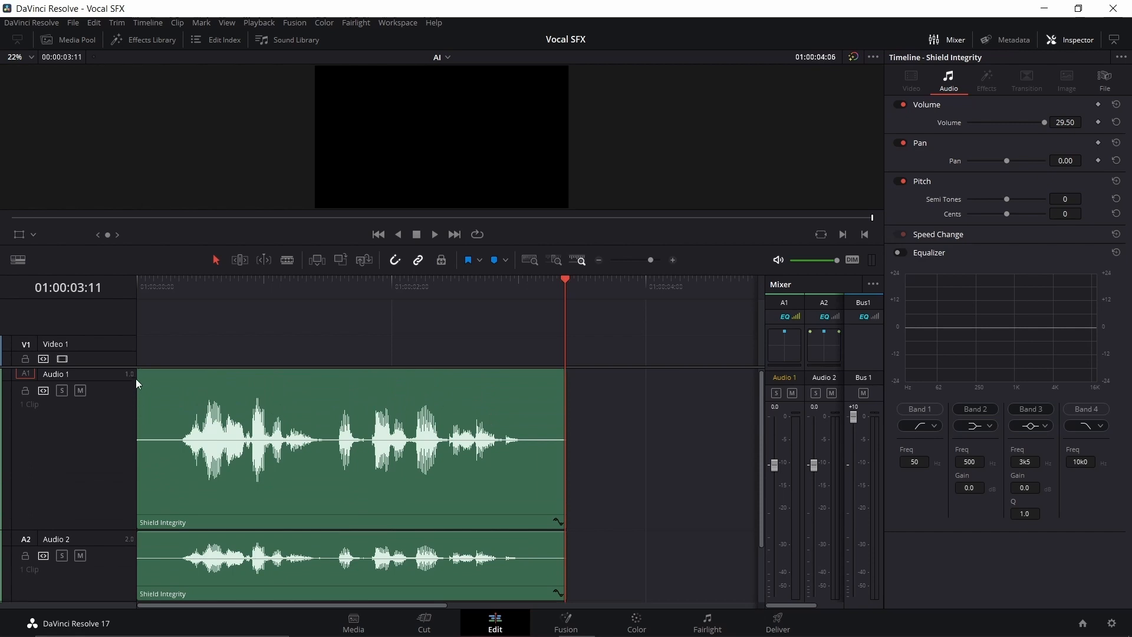
scroll(147, 437, "down", 2)
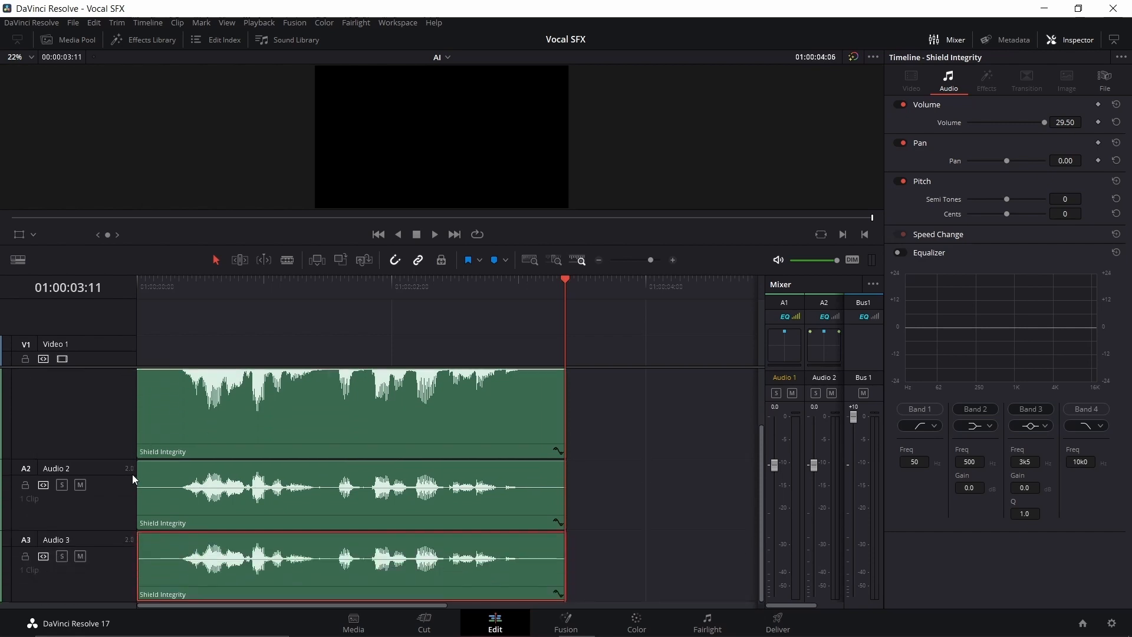
Step: Add a mono audio track and change the Audio 2 and Audio 3 tracks to mono
left_click(120, 508)
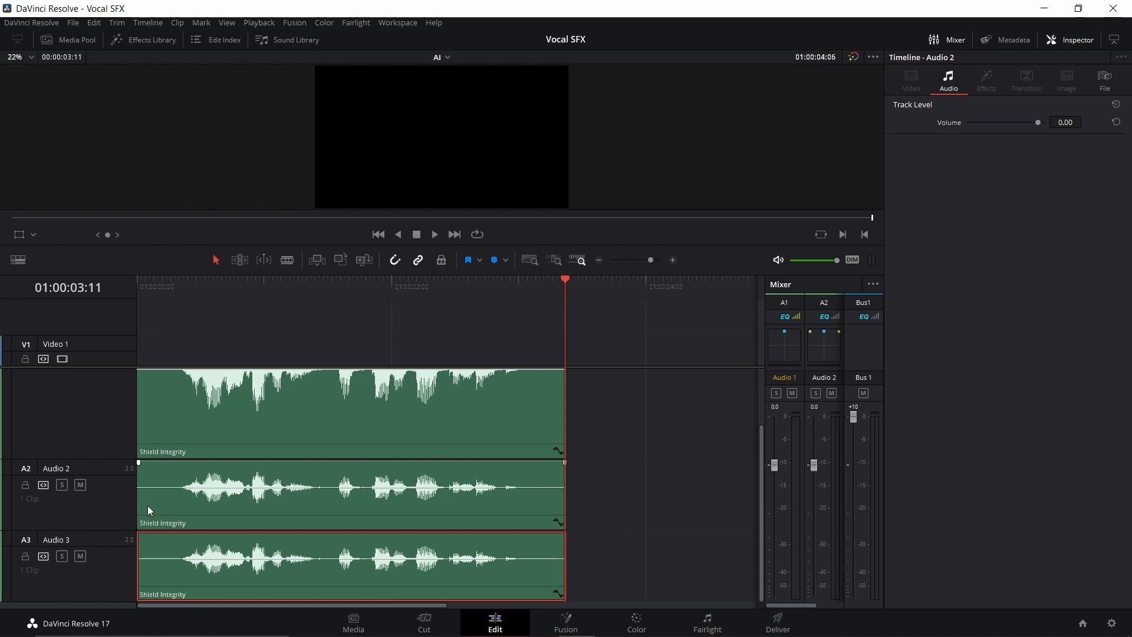
right_click(111, 496)
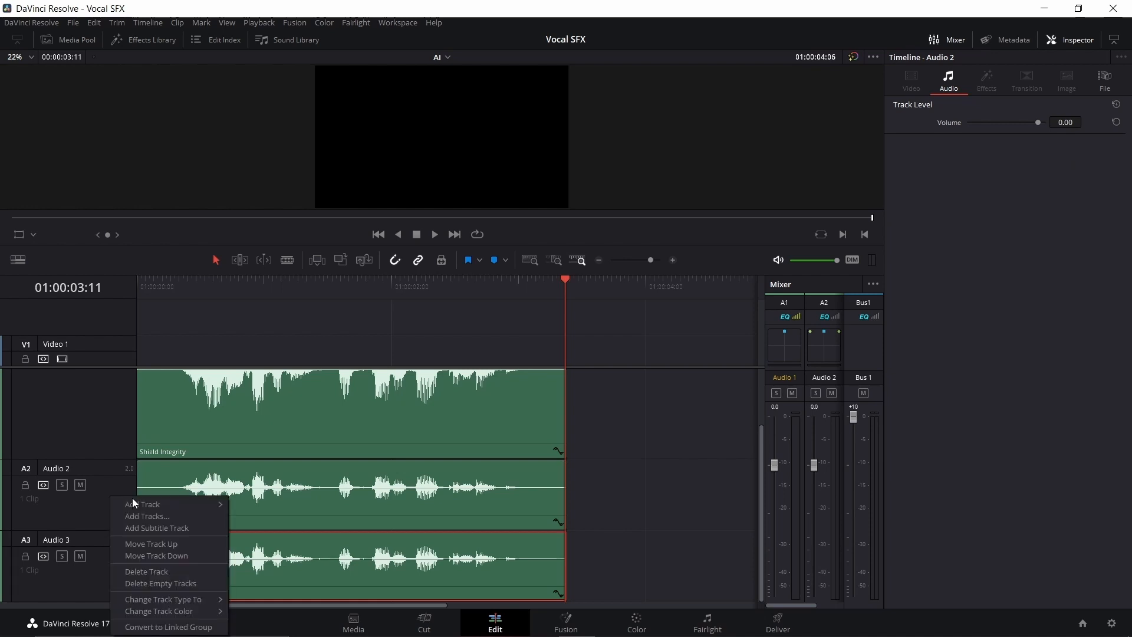
mouse_move(144, 505)
left_click(268, 508)
left_click(114, 550)
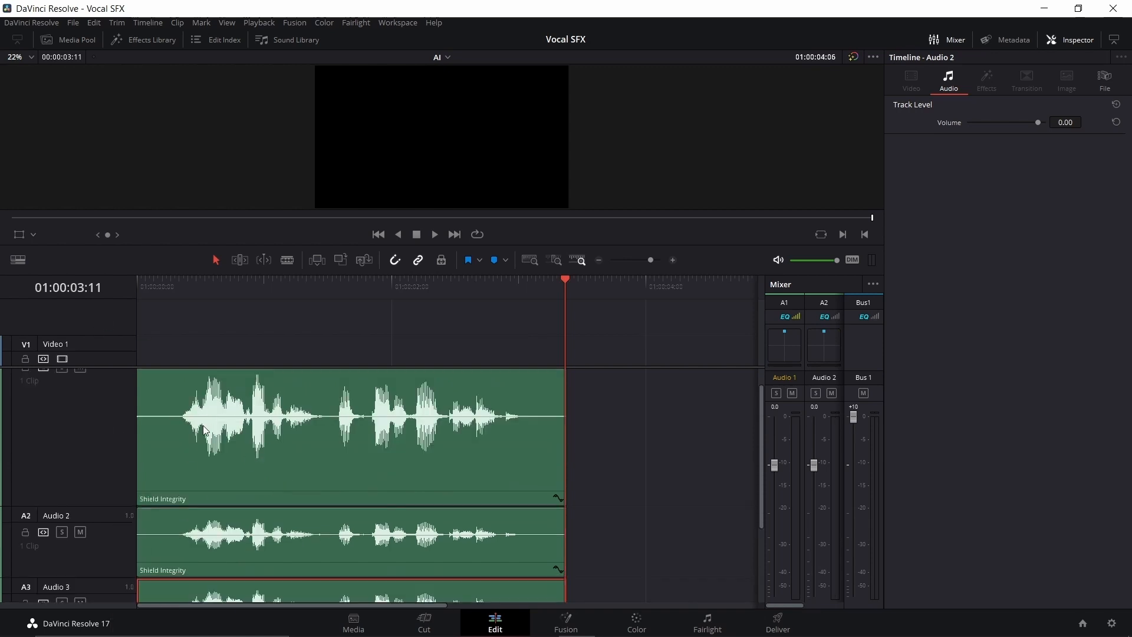
Step: Lower the Audio 2 clip's pitch to -45 cents and play it with Audio 1 while Audio 3 is muted
left_click(162, 525)
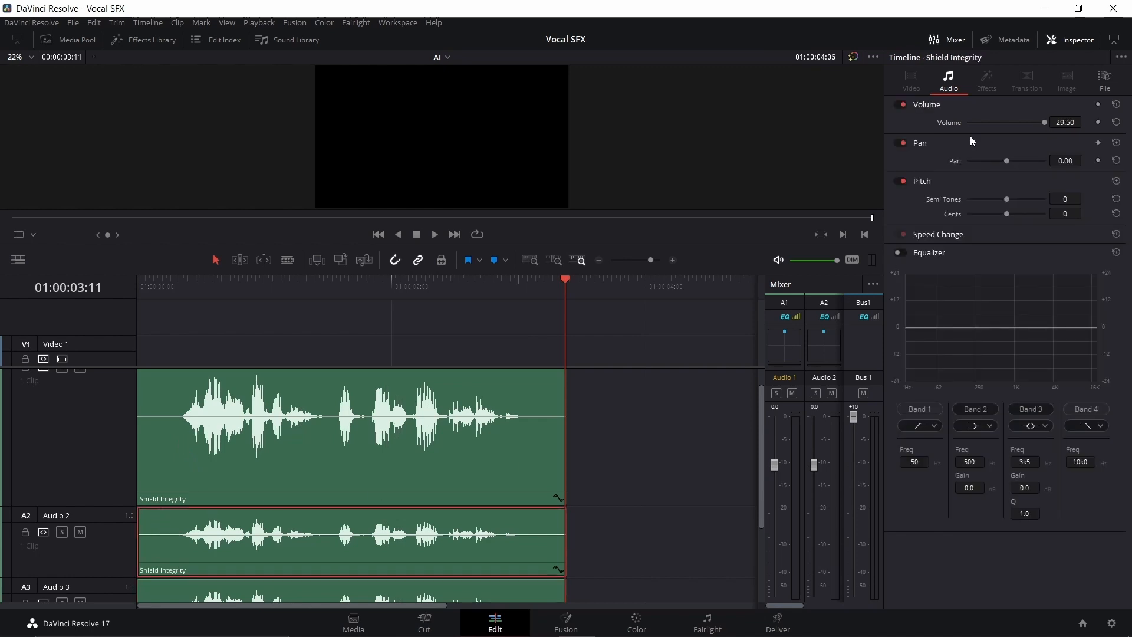
left_click_drag(1007, 213, 988, 216)
scroll(126, 506, "down", 1)
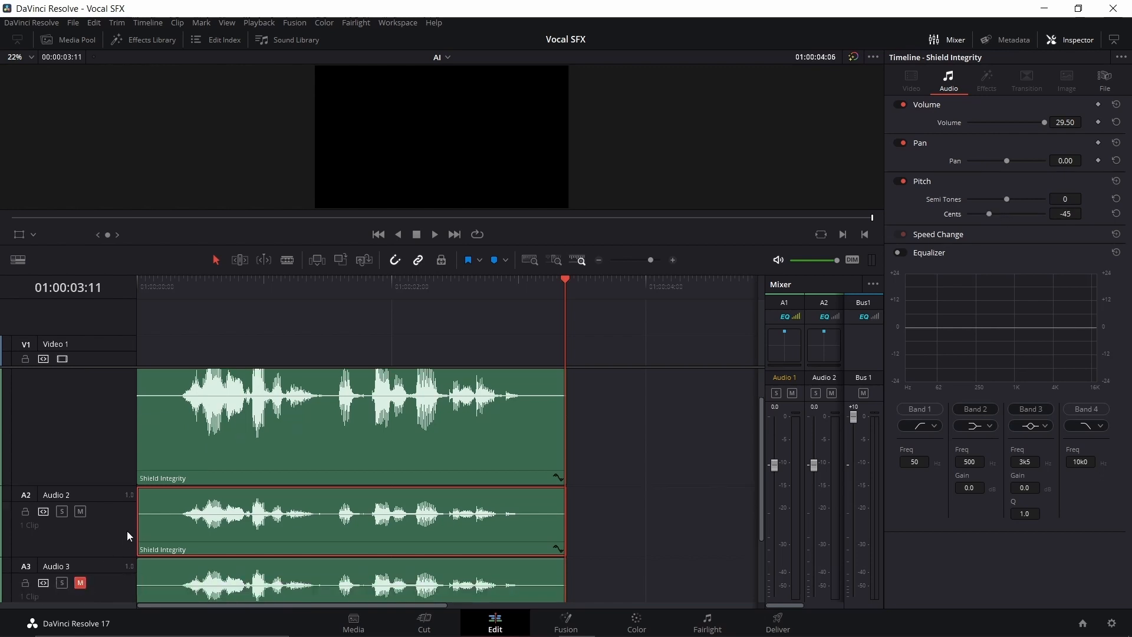
scroll(130, 519, "up", 2)
left_click(143, 282)
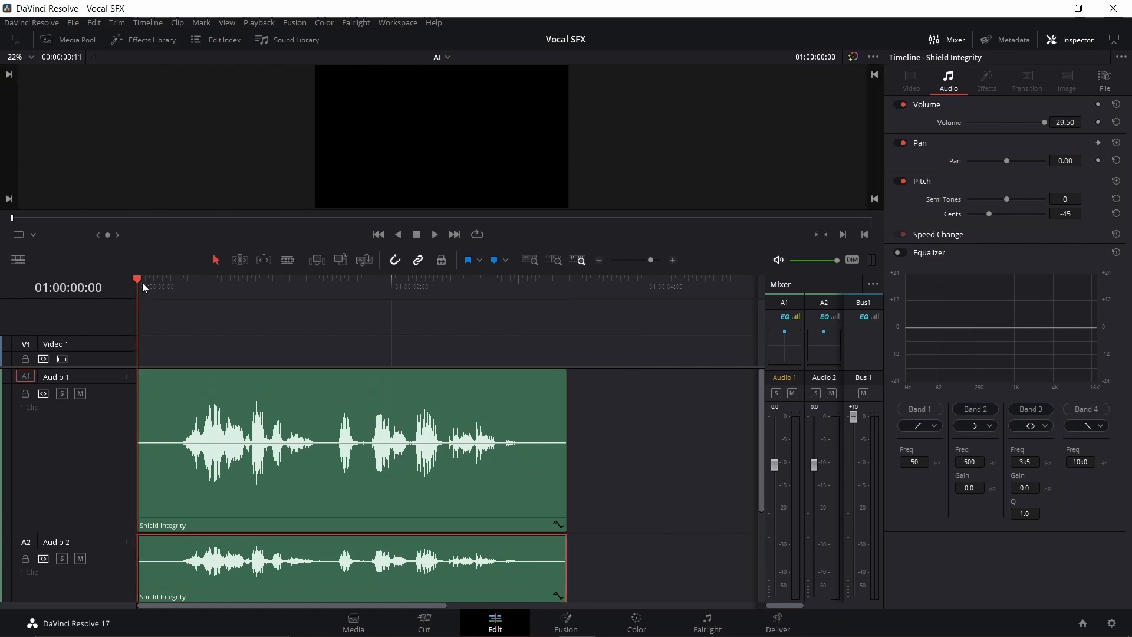
key("space")
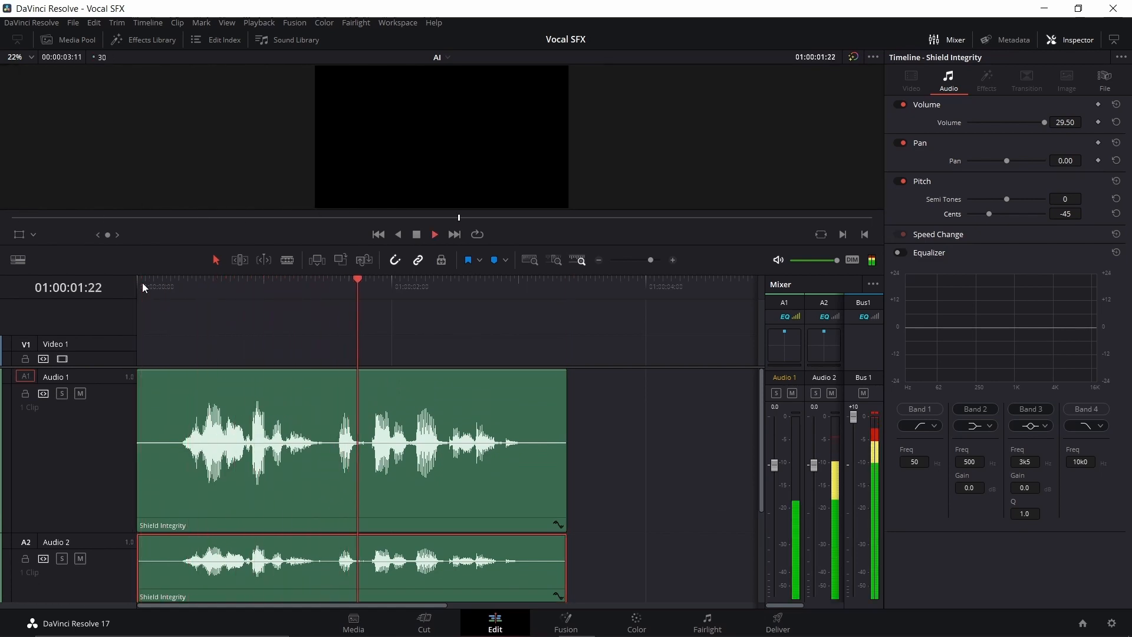
key("space")
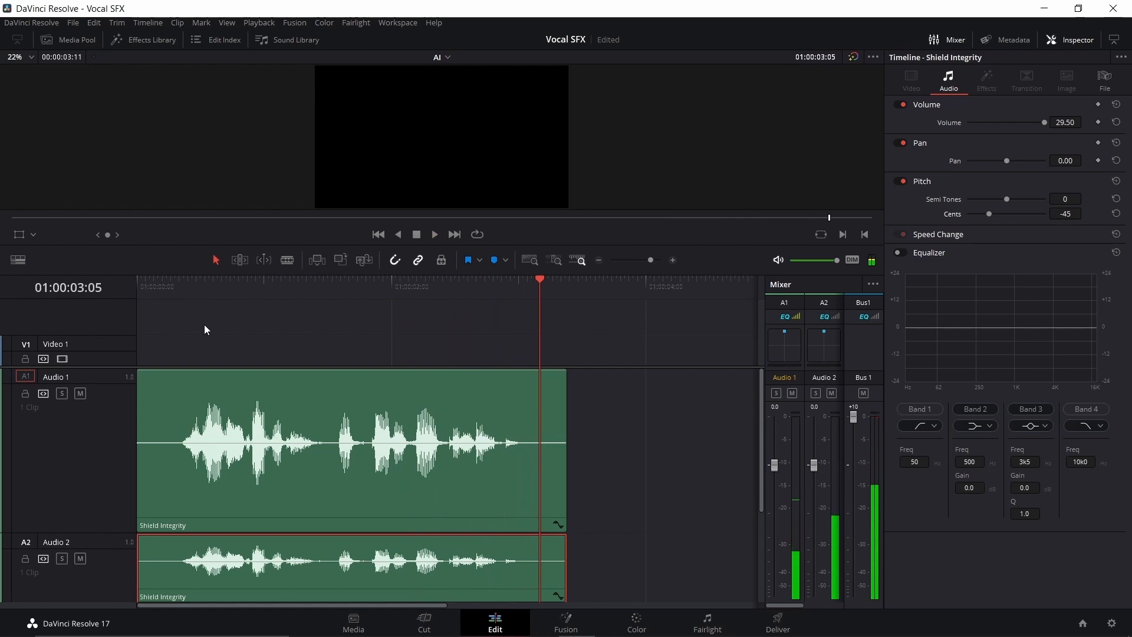
Step: Lower the volume of the Shield Integrity copy on Audio 2 to 17.10
scroll(216, 425, "down", 2)
scroll(213, 422, "down", 1)
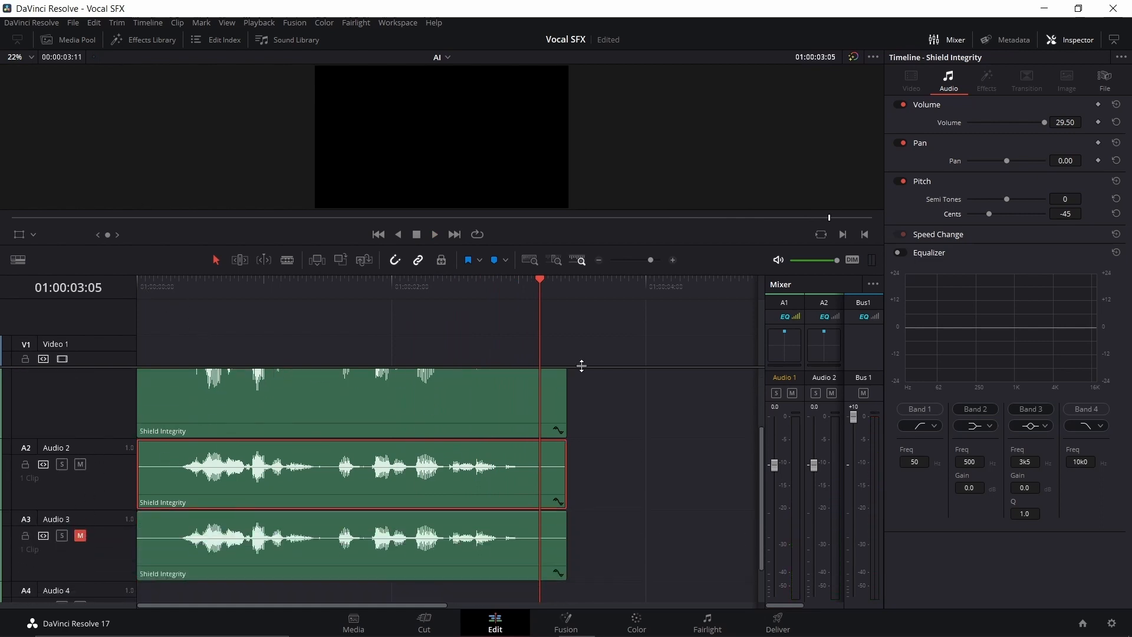
left_click_drag(1045, 122, 1038, 122)
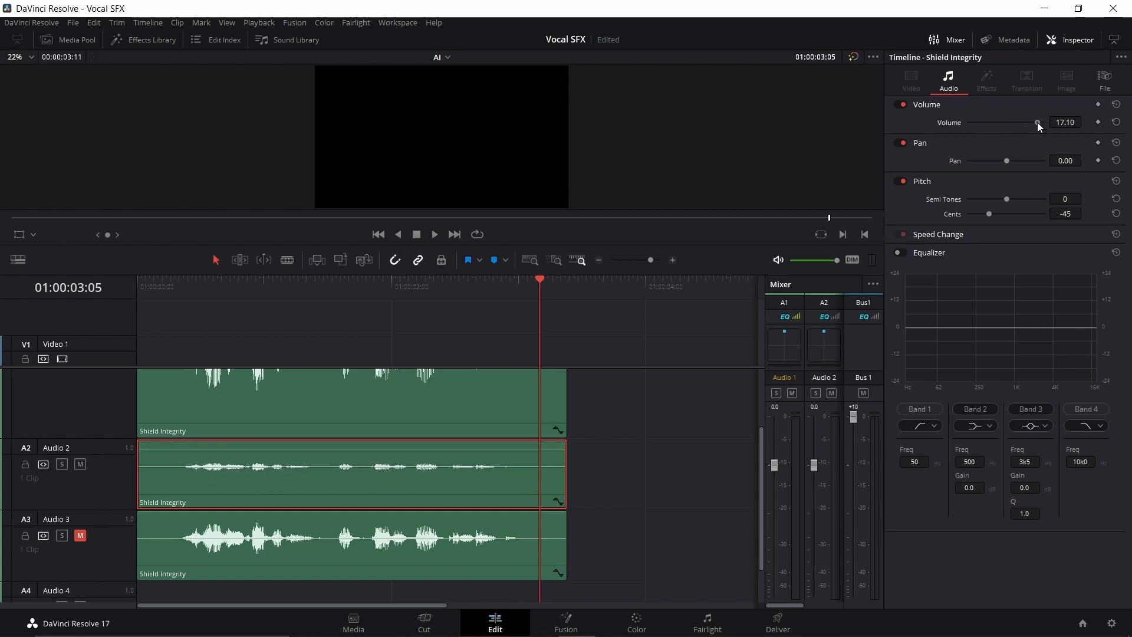
Step: Set the Audio 3 clip's pitch to -24 semitones, then unmute and solo its track
scroll(257, 441, "down", 1)
left_click(181, 493)
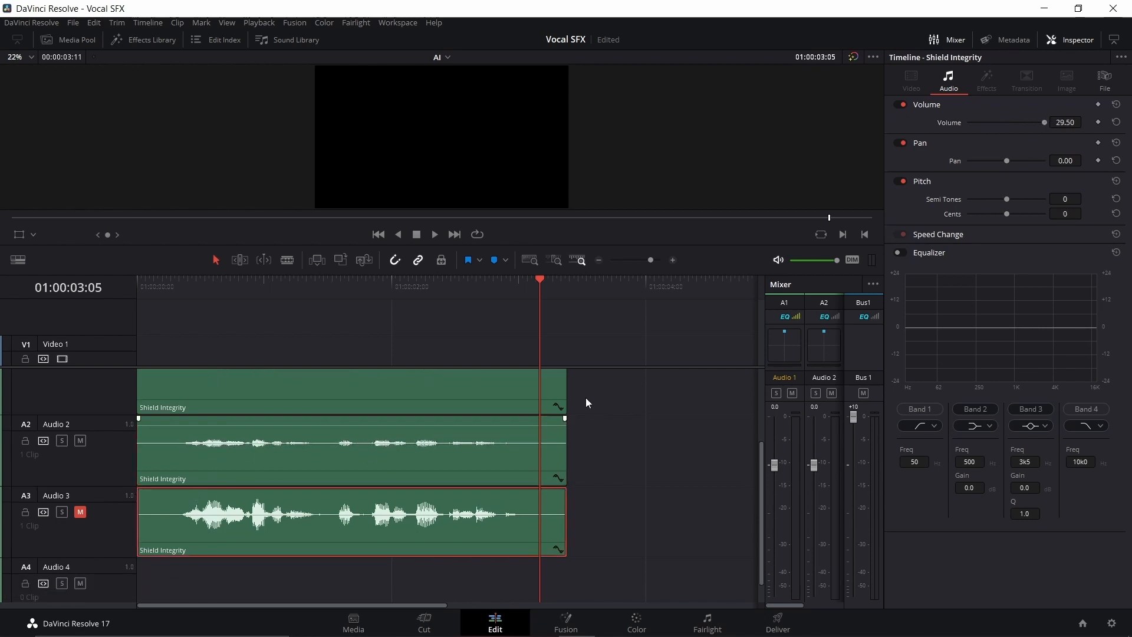
left_click_drag(1008, 199, 947, 211)
left_click(76, 517)
left_click(64, 517)
Step: Set the Audio 3 clip's volume to 16.11 and play the soloed track from the start
left_click_drag(1051, 121, 983, 122)
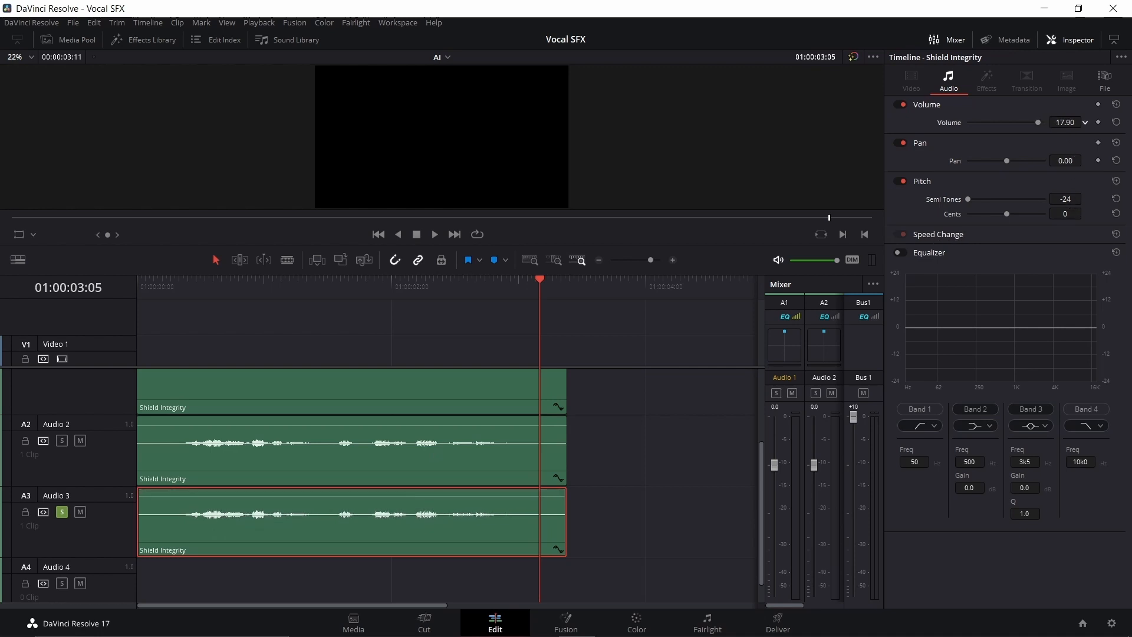
left_click(149, 285)
key("space")
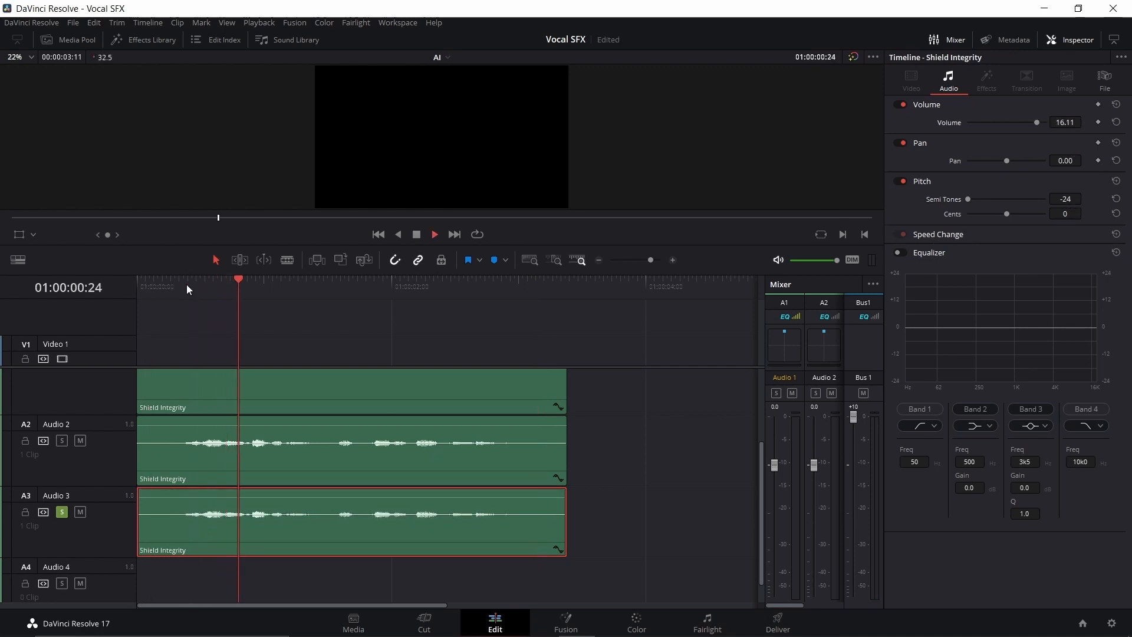
key("space")
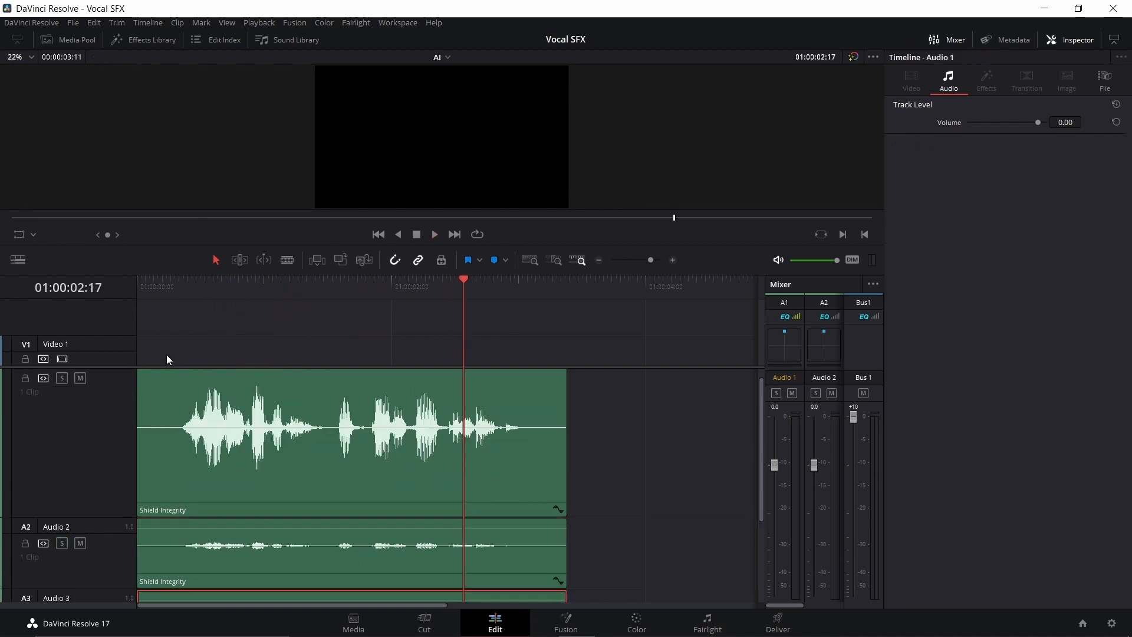
Step: Play the three layered Shield Integrity tracks together from the start
left_click(137, 281)
key("space")
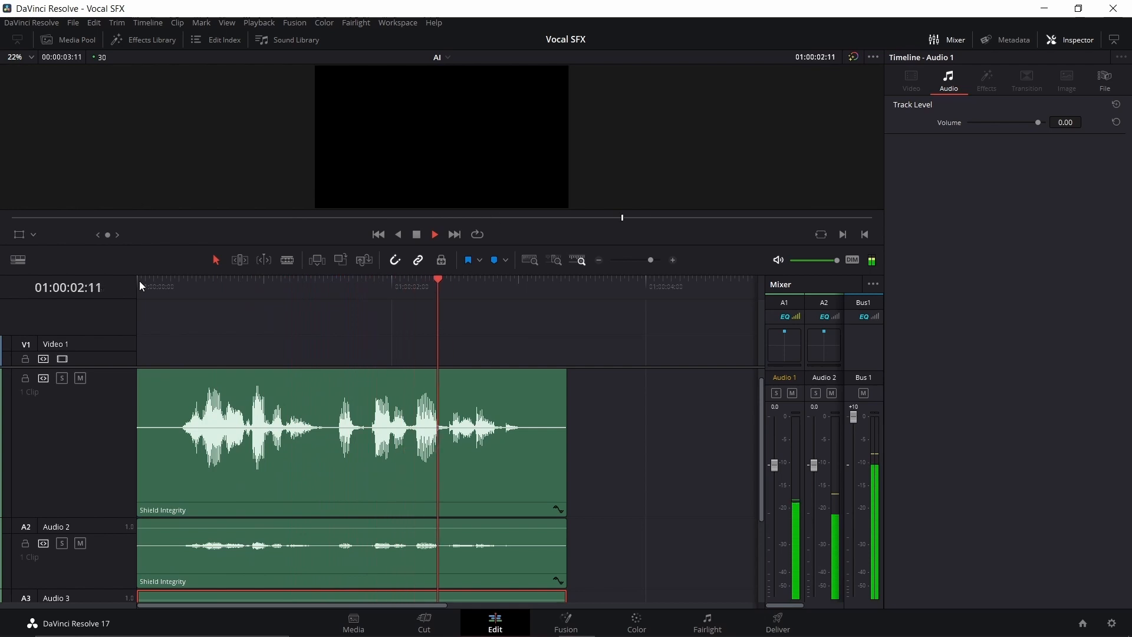
key("space")
Step: Lower the Audio 3 clip's volume to 0.00 and play the layered tracks again from the start
scroll(270, 561, "down", 1)
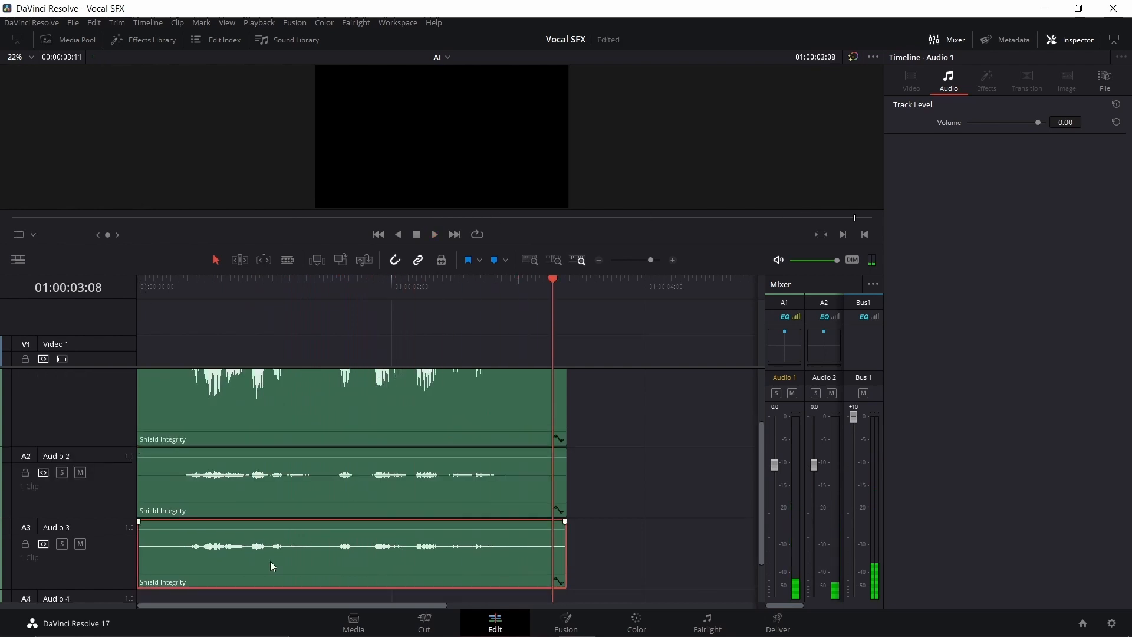
left_click(270, 561)
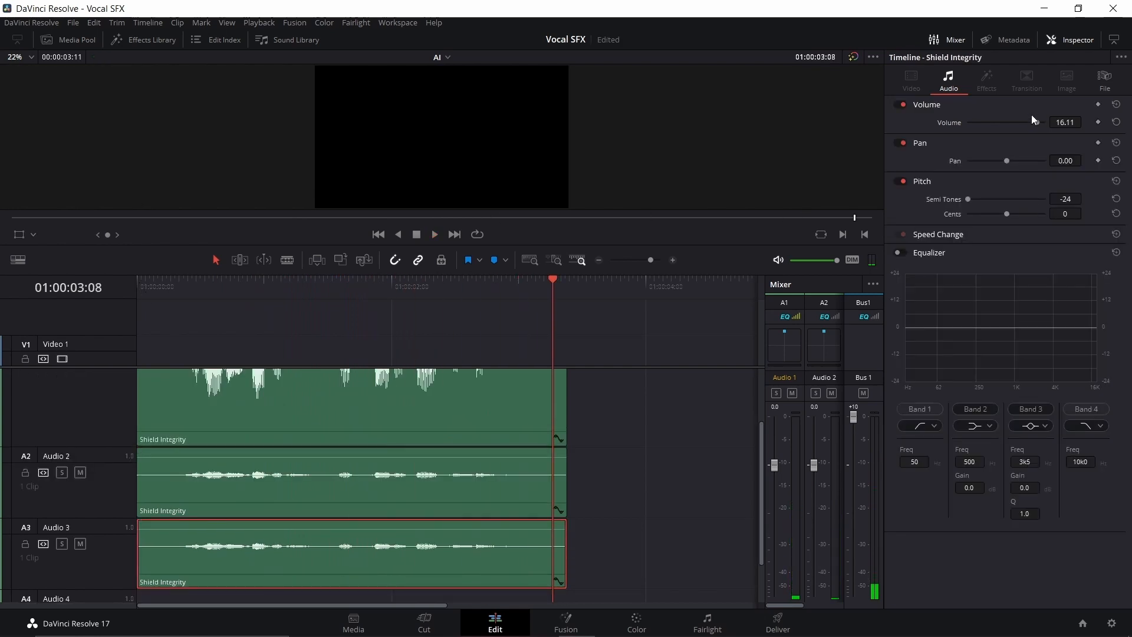
left_click_drag(1034, 121, 1028, 121)
left_click(143, 280)
key("space")
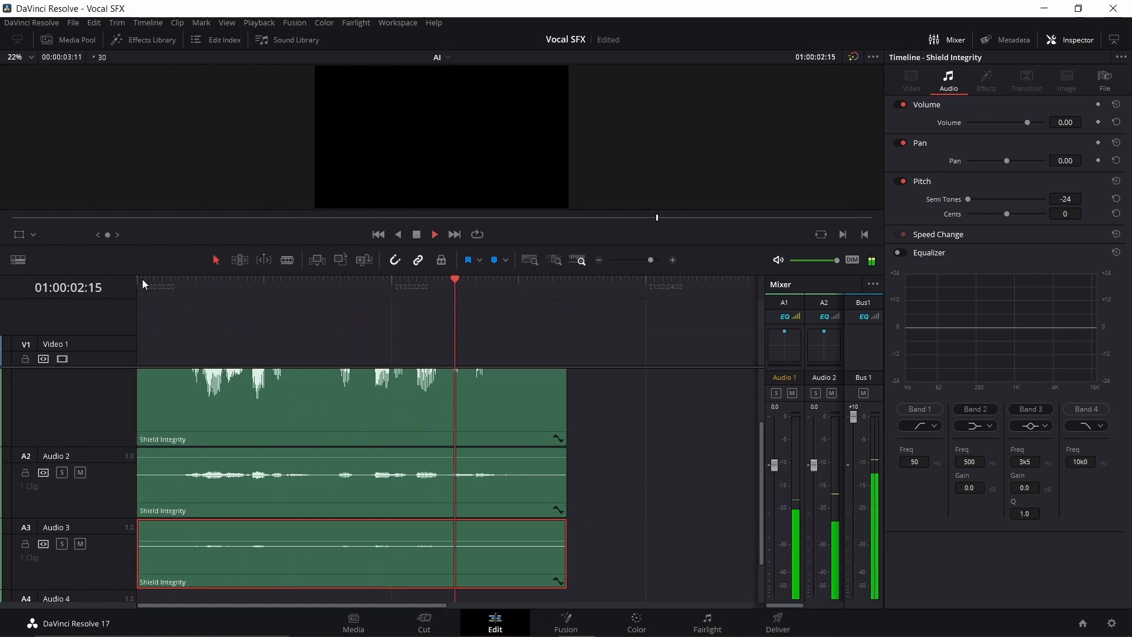
scroll(306, 395, "up", 2)
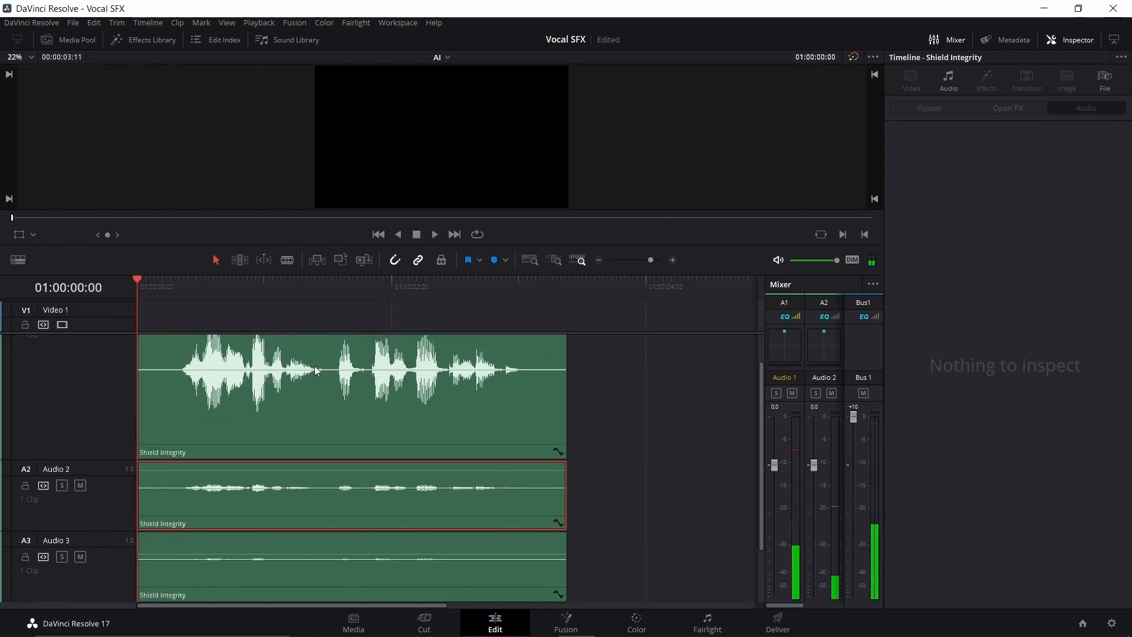
Step: Delete the Shield Integrity copies on Audio 2 and Audio 3 and play the Audio 1 clip at volume 22.06
scroll(314, 369, "down", 2)
left_click(295, 518)
key("Delete")
left_click(290, 469)
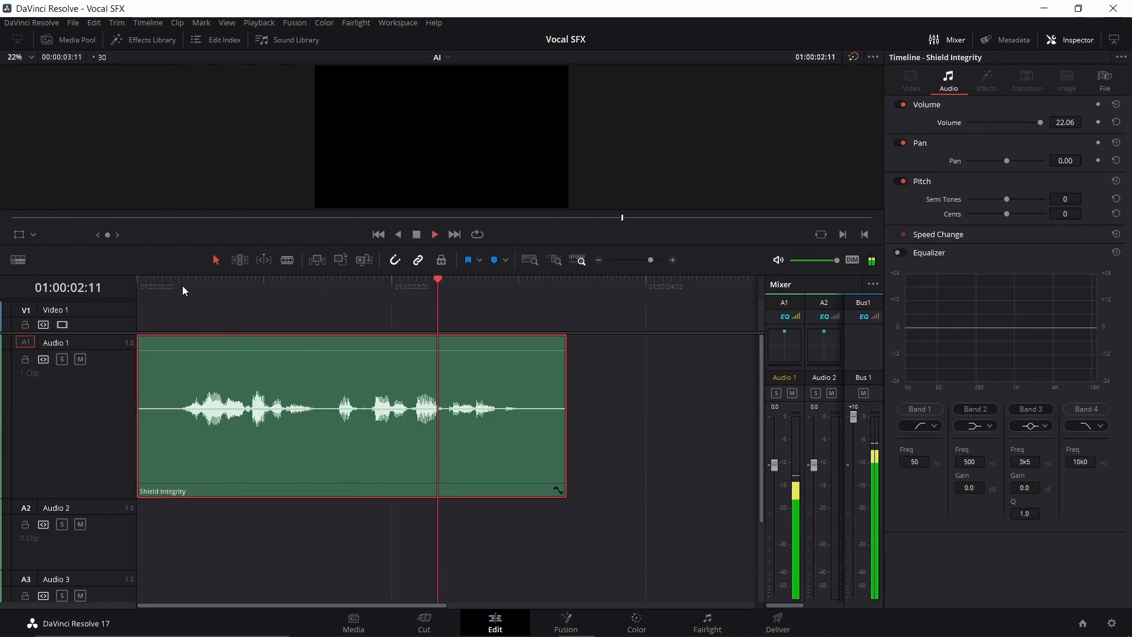
key("space")
Step: Apply the Chorus effect with the Dramatic preset to the Shield Integrity clip and play it from the start
left_click(157, 40)
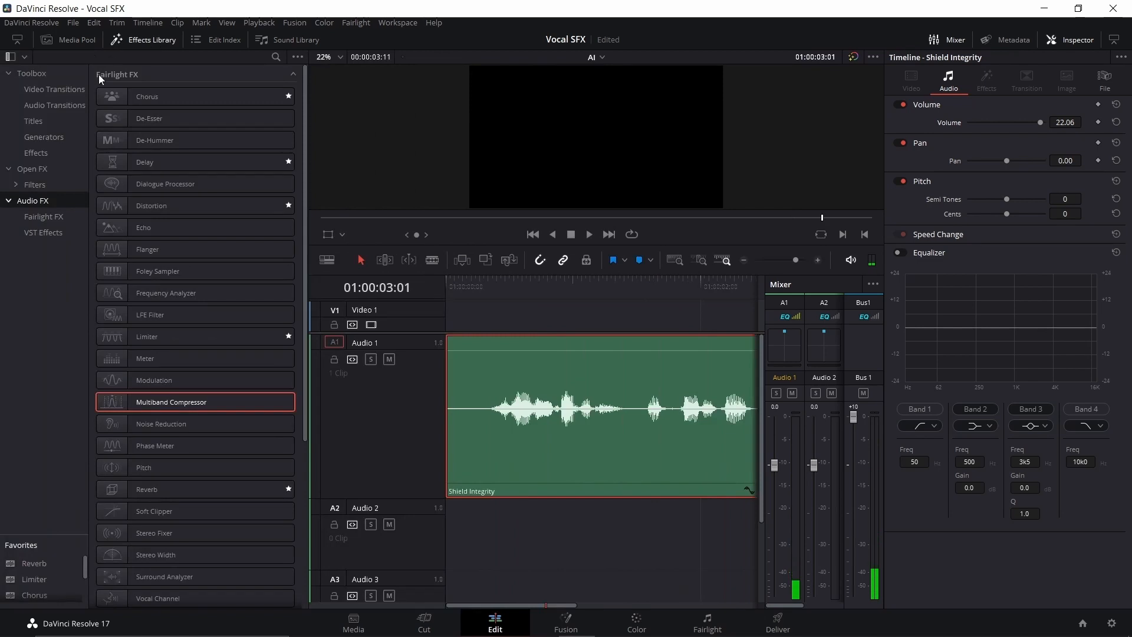
left_click_drag(143, 98, 513, 376)
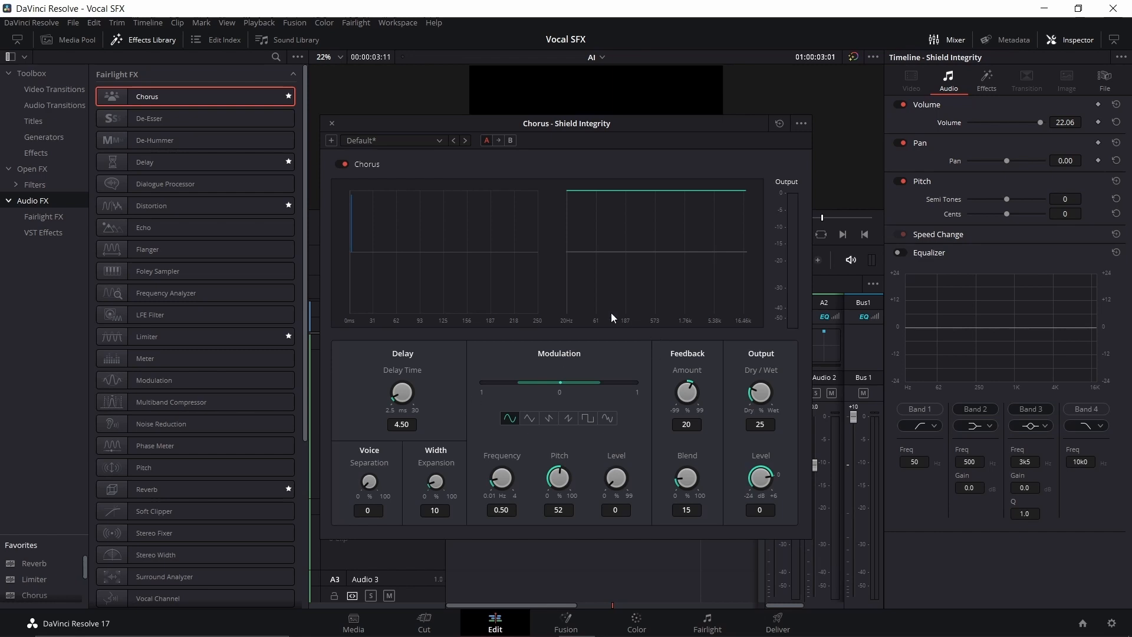
left_click(797, 151)
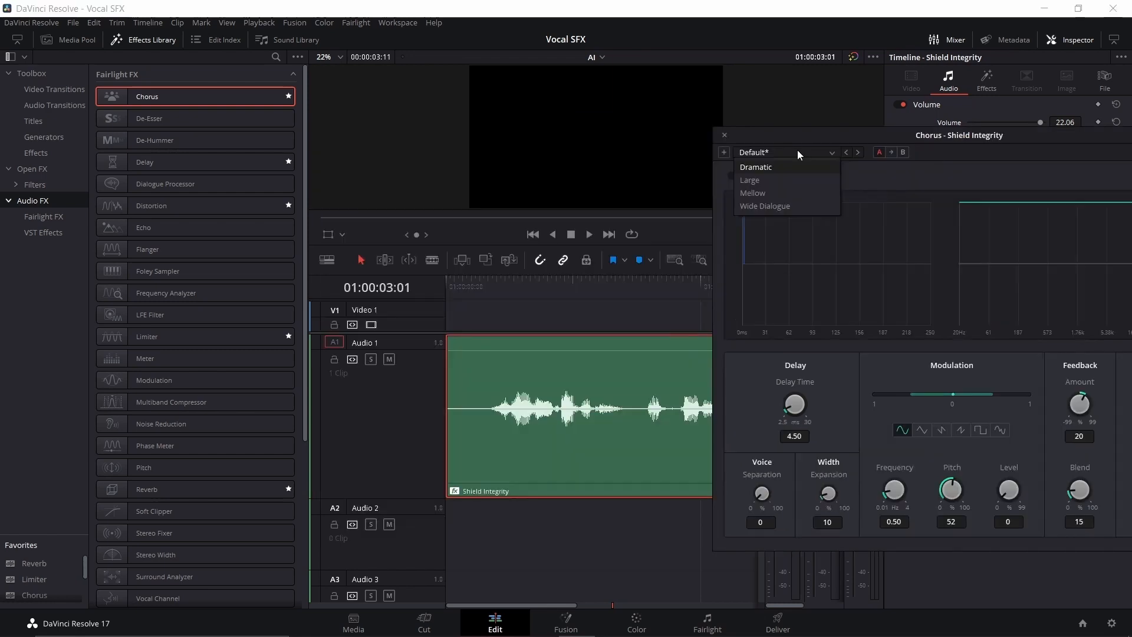
left_click(767, 167)
left_click(454, 281)
key("space")
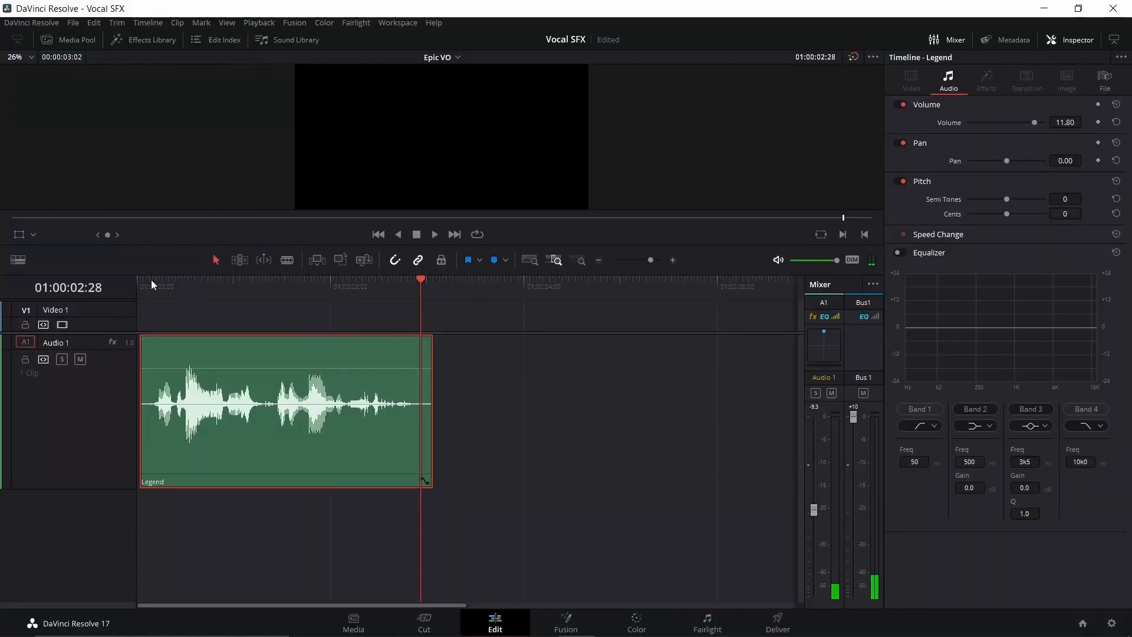
Step: Lower the Legend clip's pitch to -1 semitone and -47 cents and play it from the start
key("Home")
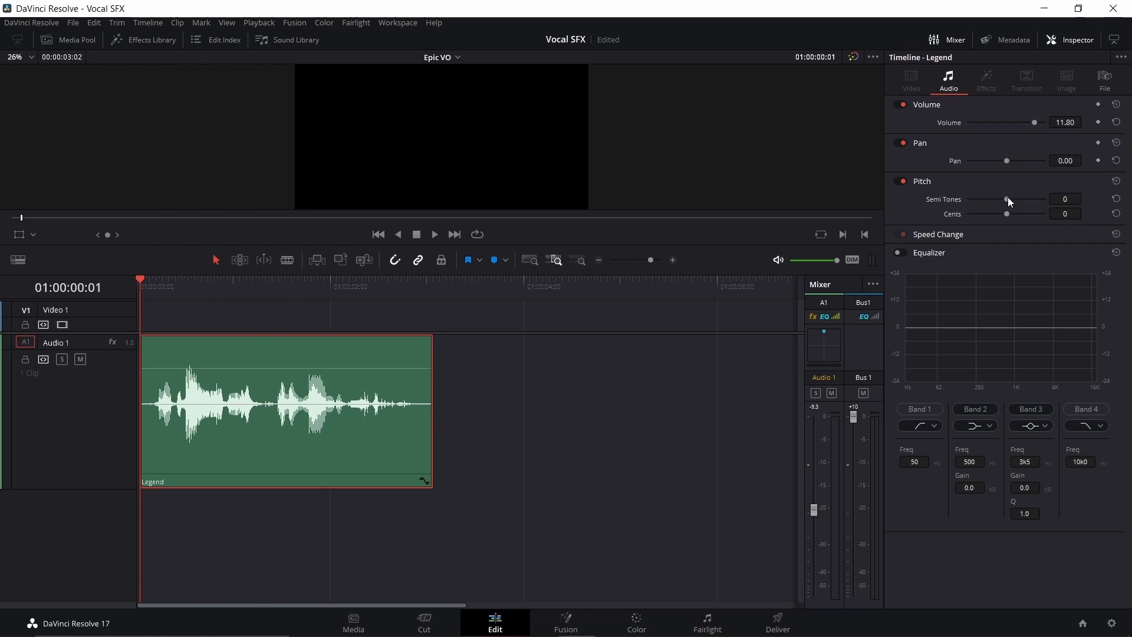
left_click_drag(1008, 199, 1005, 199)
mouse_move(1007, 214)
left_mouse_down()
mouse_move(975, 217)
mouse_move(993, 221)
left_mouse_up()
key("space")
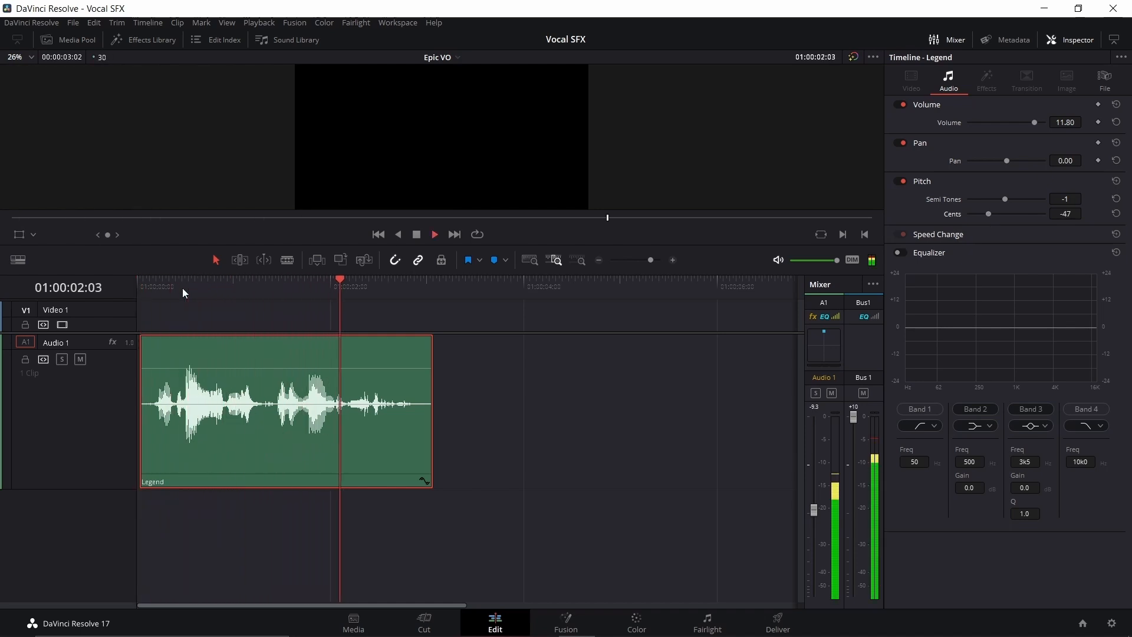
key("space")
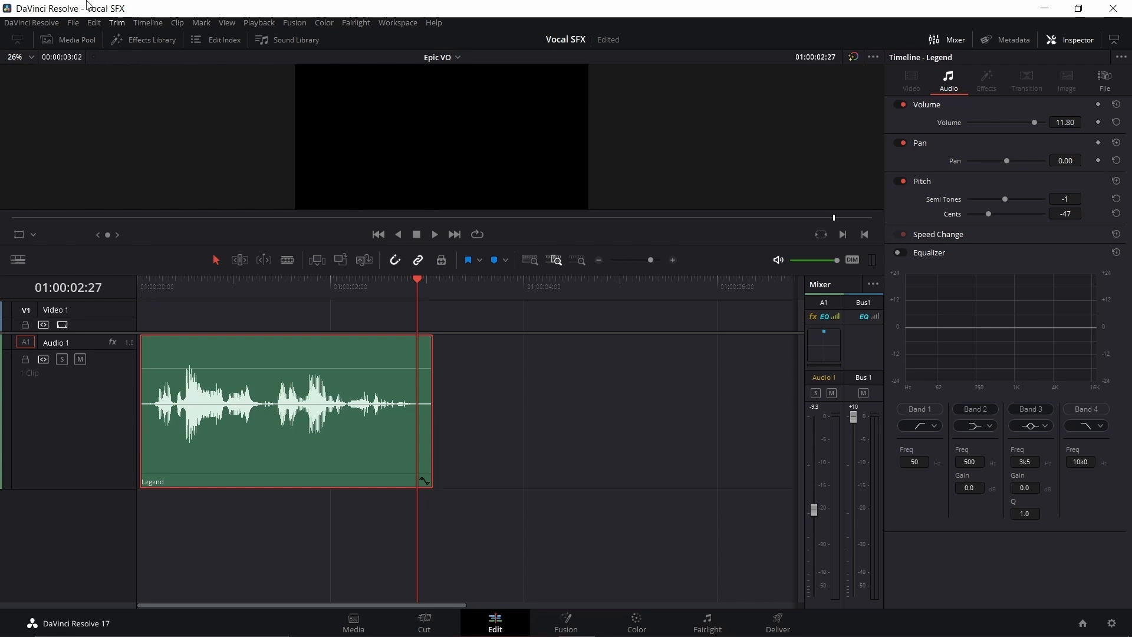
Step: Add the Multiband Compressor to the Legend clip and set the band 3 threshold to -14.9 dB and band 4 to -15.8 dB
left_click(153, 44)
left_click_drag(171, 402, 546, 392)
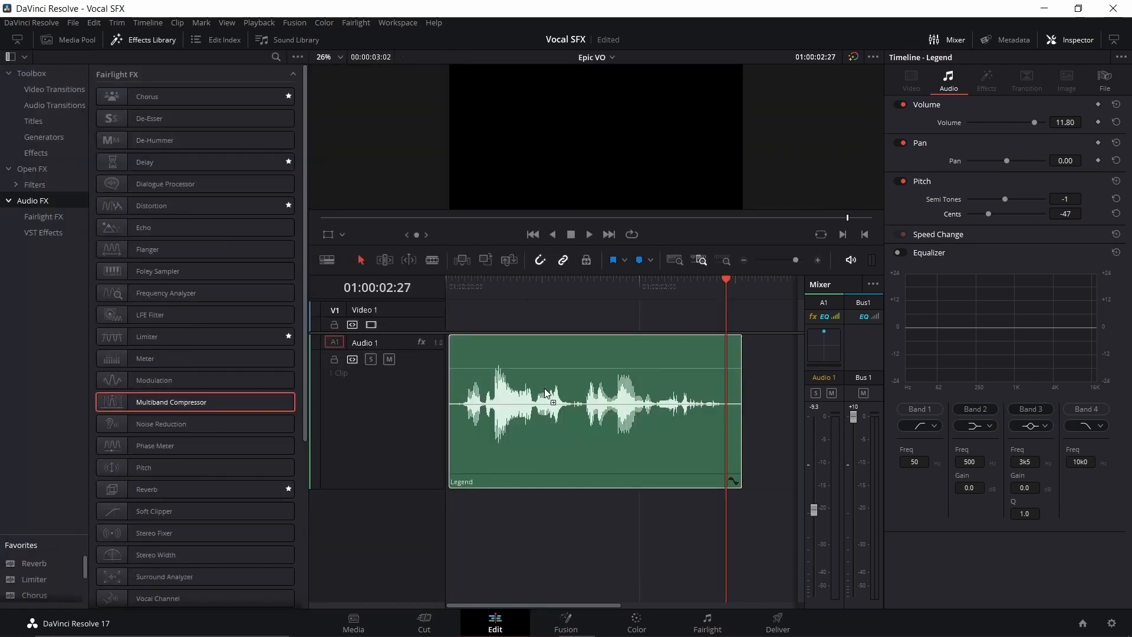
left_click_drag(356, 401, 405, 348)
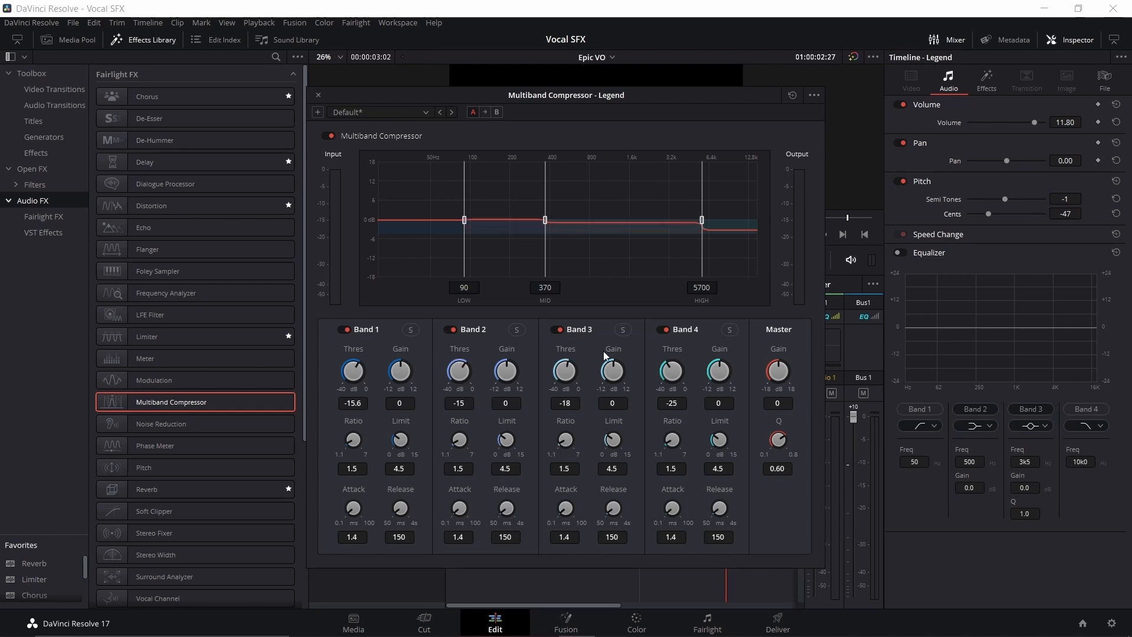
left_click_drag(603, 351, 613, 349)
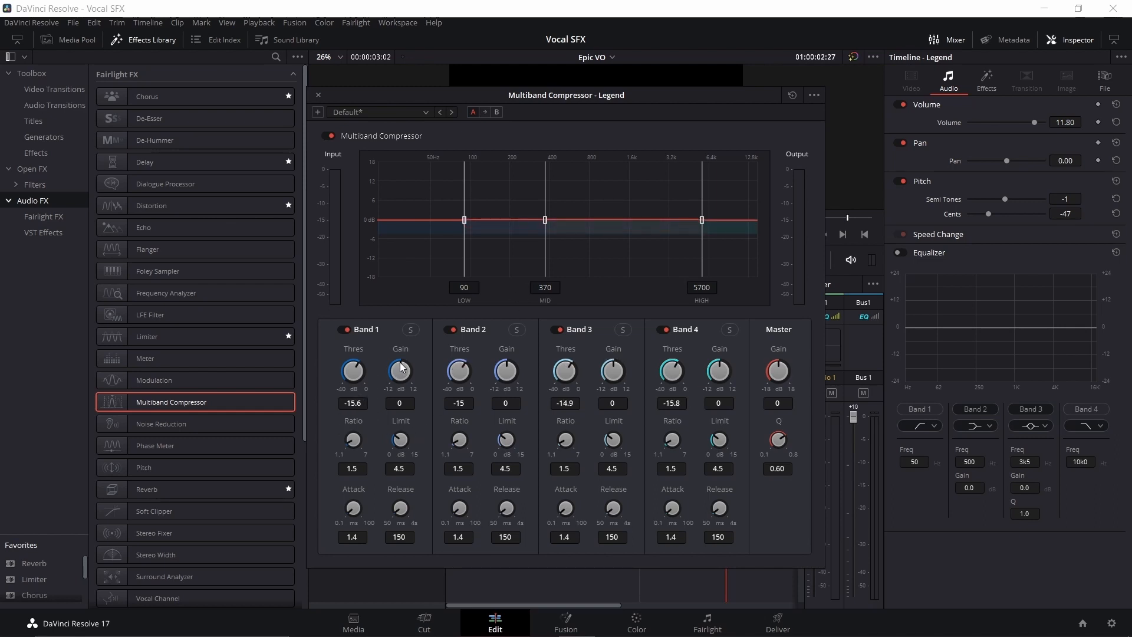
Step: Set the Multiband Compressor gains to 5.2 dB for band 1, -7.3 dB for band 2, and 4.8 dB for bands 3 and 4
left_click_drag(400, 365, 436, 362)
left_click_drag(515, 366, 462, 370)
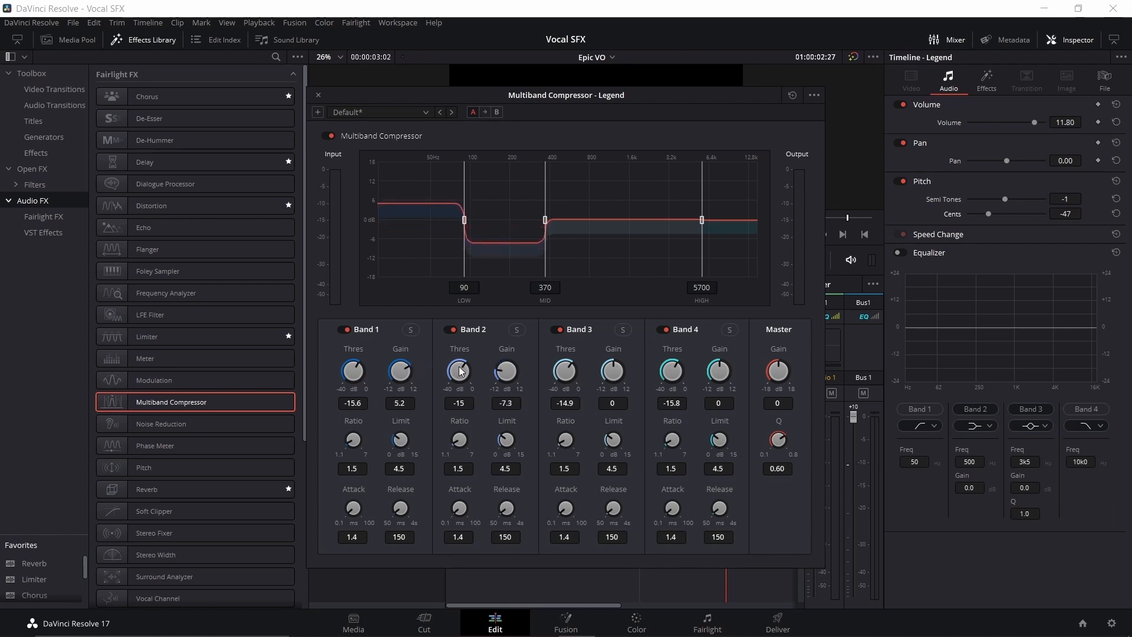
left_click_drag(611, 365, 648, 366)
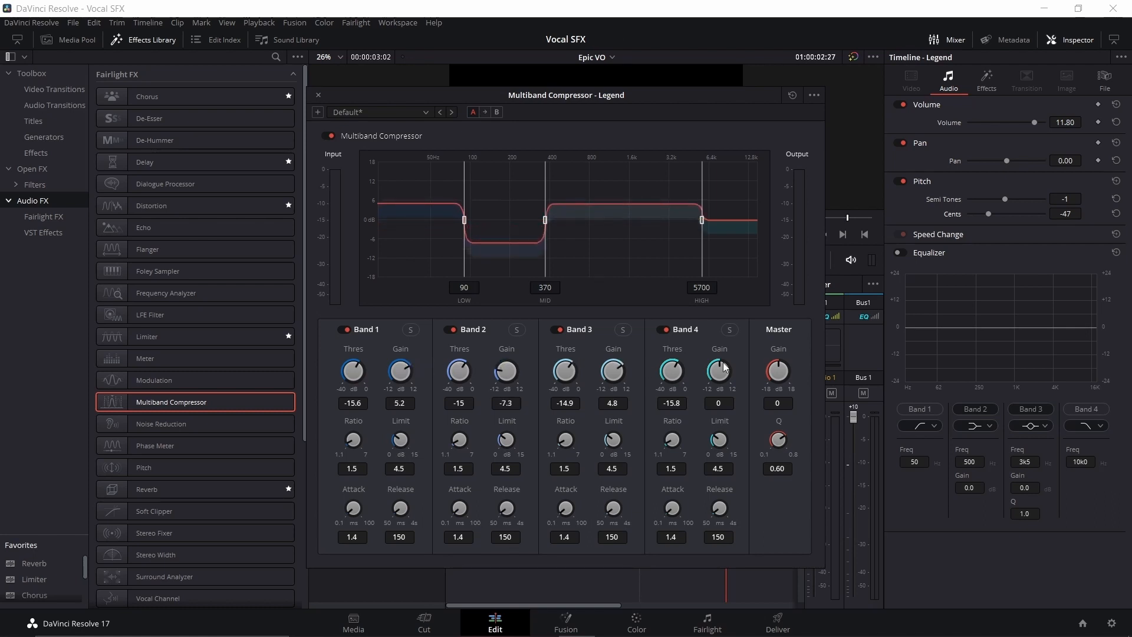
left_click_drag(717, 359, 744, 362)
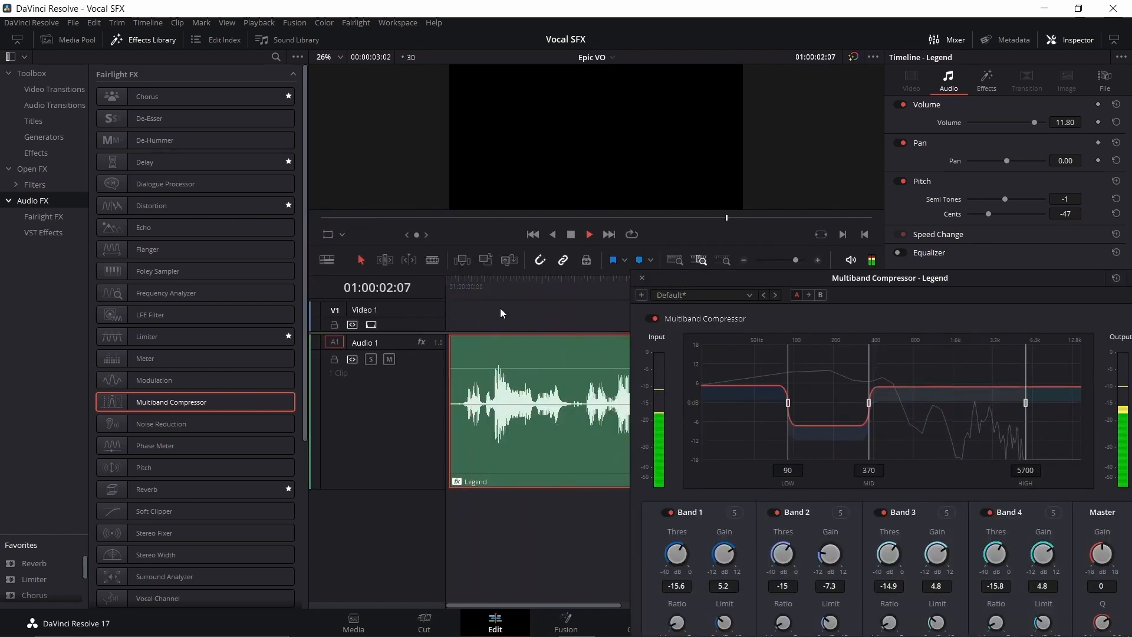
Step: Play the Legend clip with the Multiband Compressor active, and bypass the effect and play from the start to compare
key("space")
left_click(651, 318)
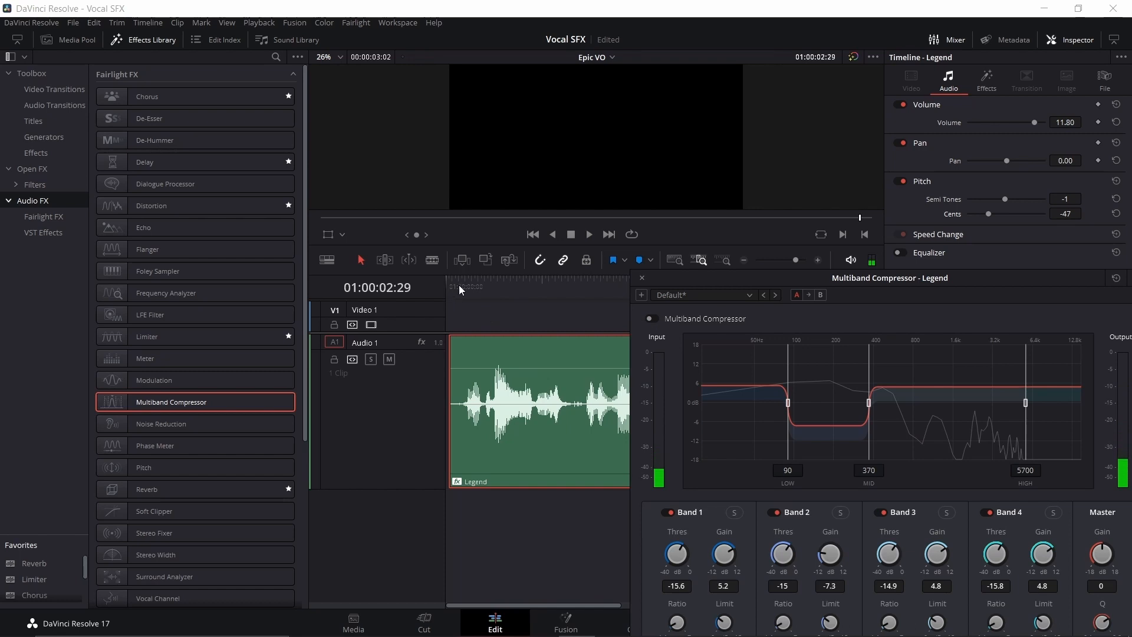
key("Home")
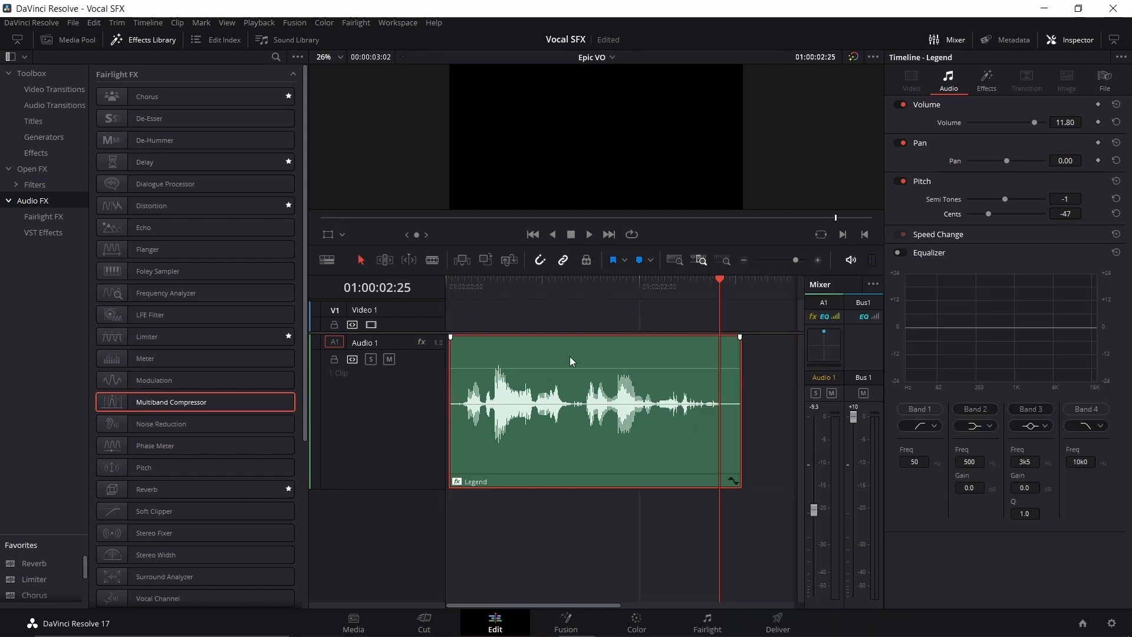
Step: Switch to the Fairlight page and toggle the Legend clip's own equalizer on and off in its audio properties
left_click(707, 620)
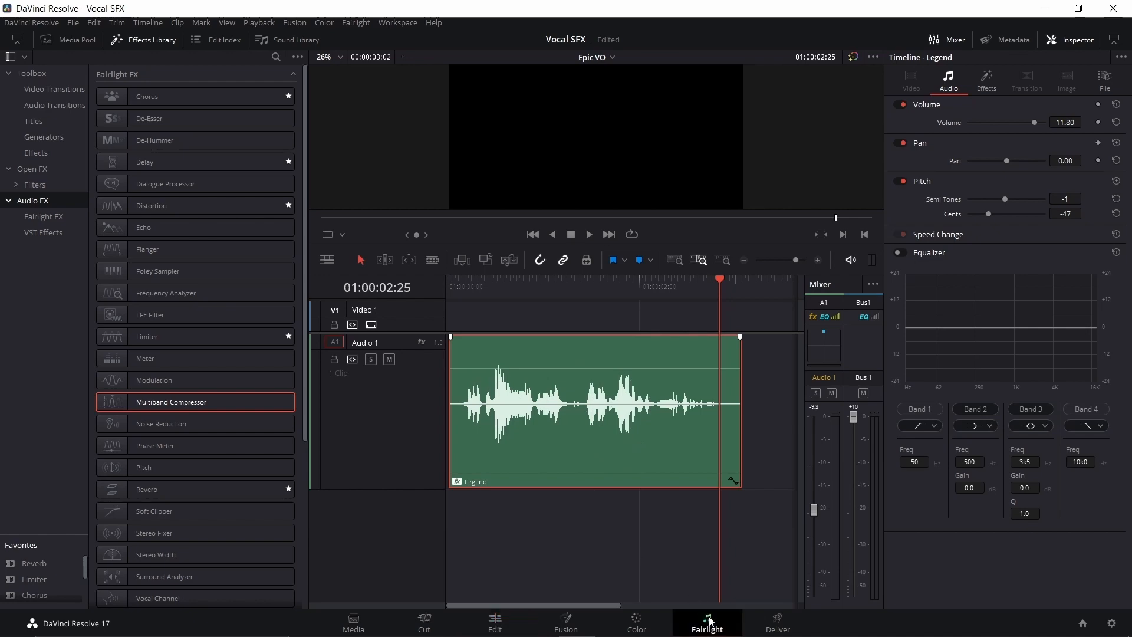
left_click(213, 121)
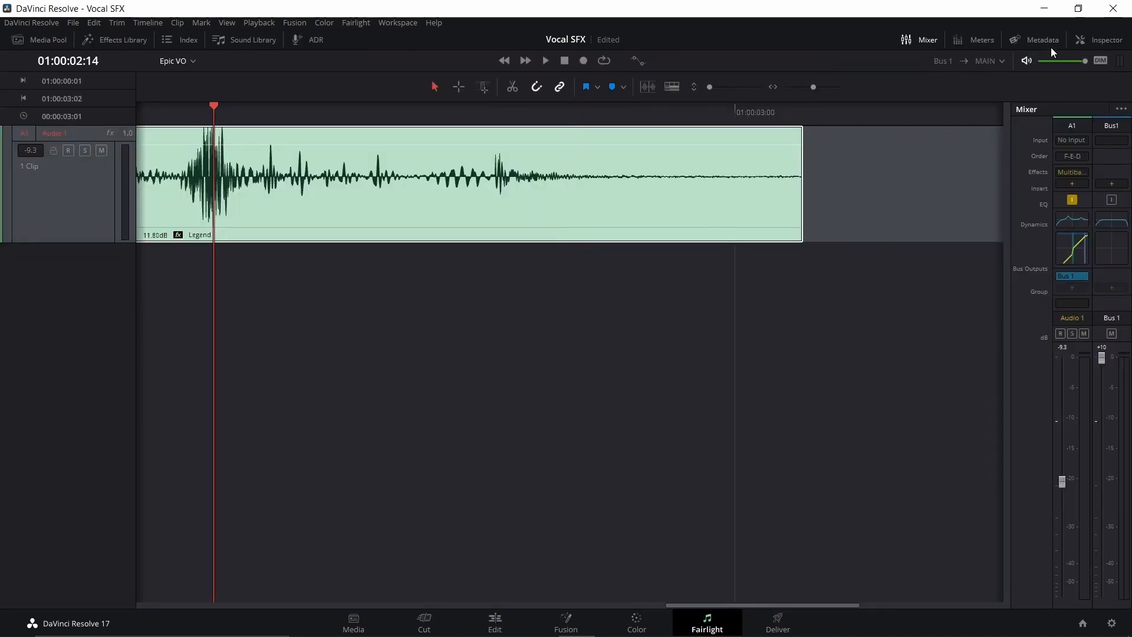
left_click(1096, 39)
left_click(898, 253)
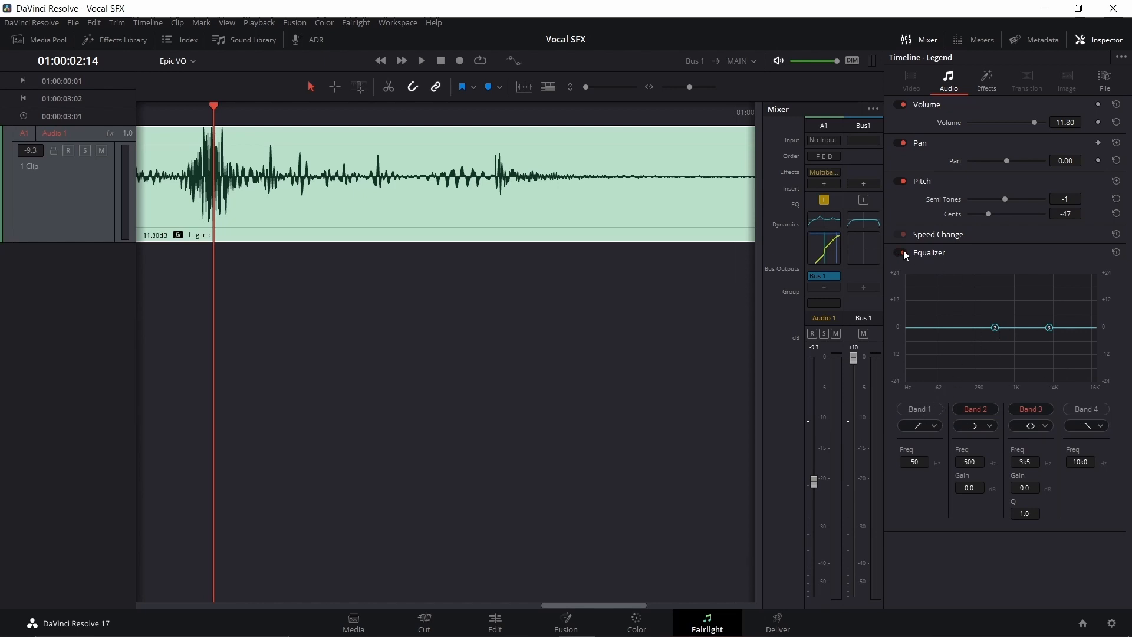
left_click(903, 251)
left_click(1094, 40)
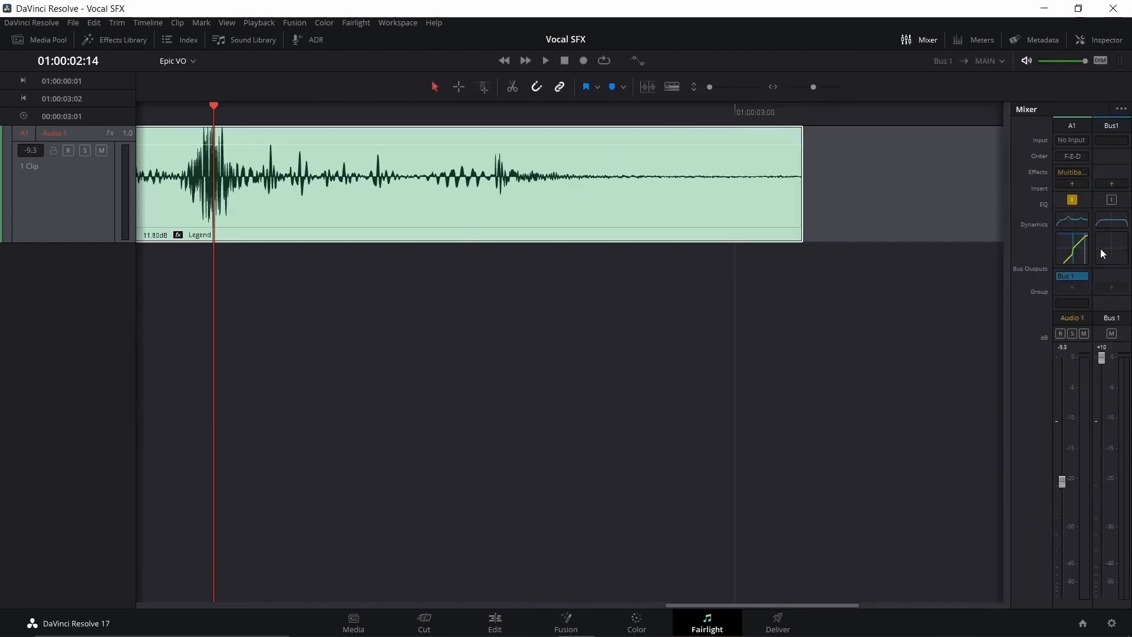
Step: Turn on and reset the Audio 1 track equalizer, with bands 1 and 6 enabled and band 3 at 249 Hz
double_click(1067, 219)
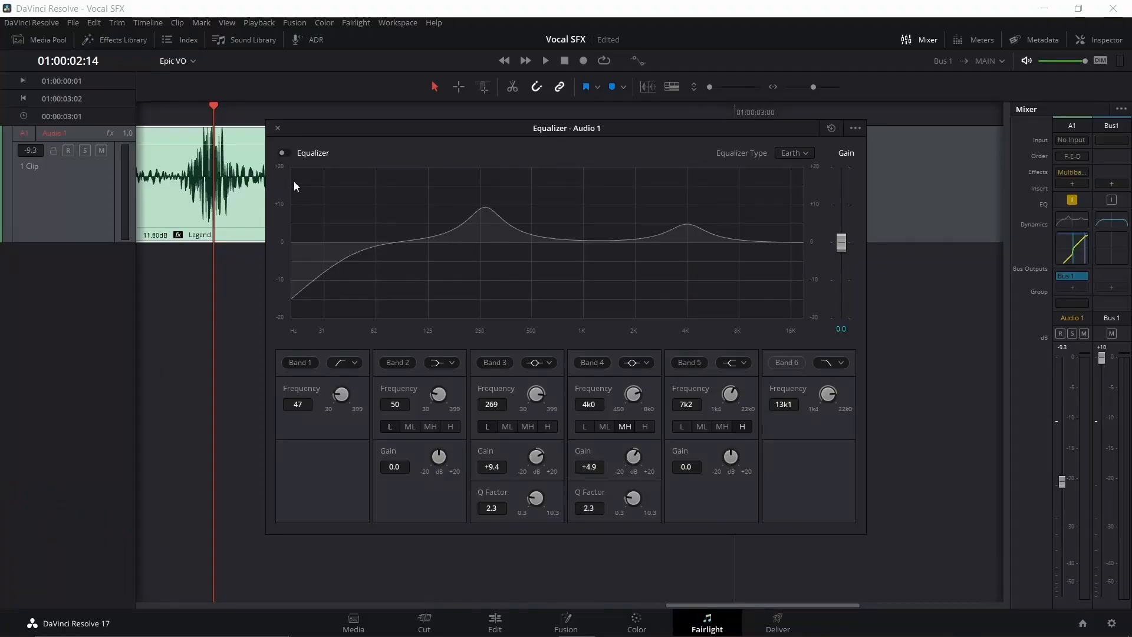
left_click(283, 153)
left_click(831, 128)
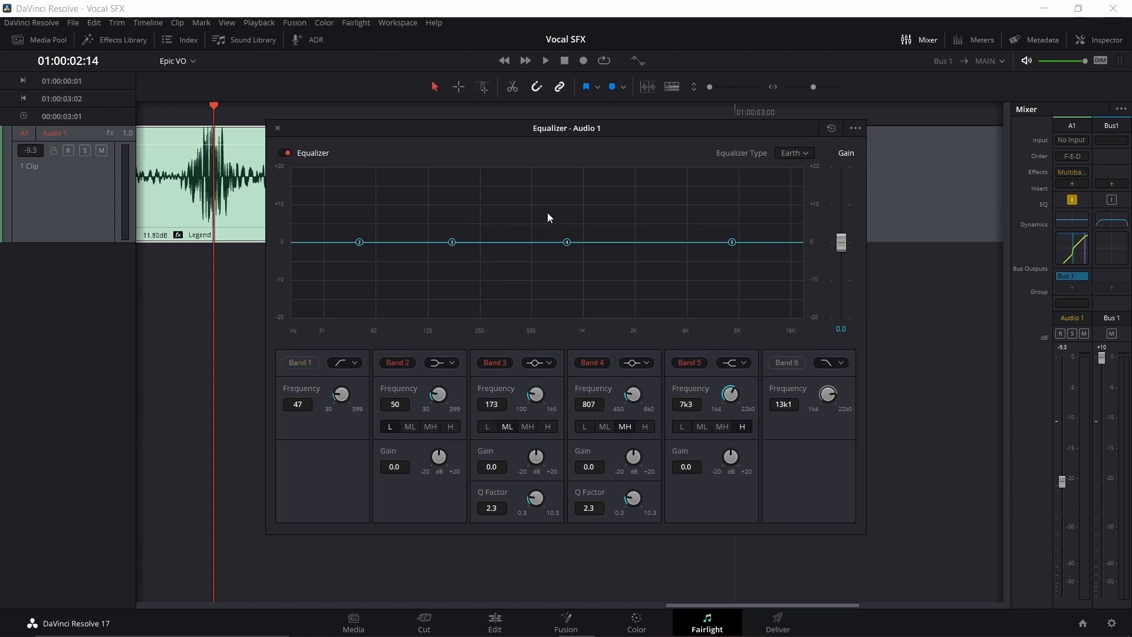
left_click(788, 363)
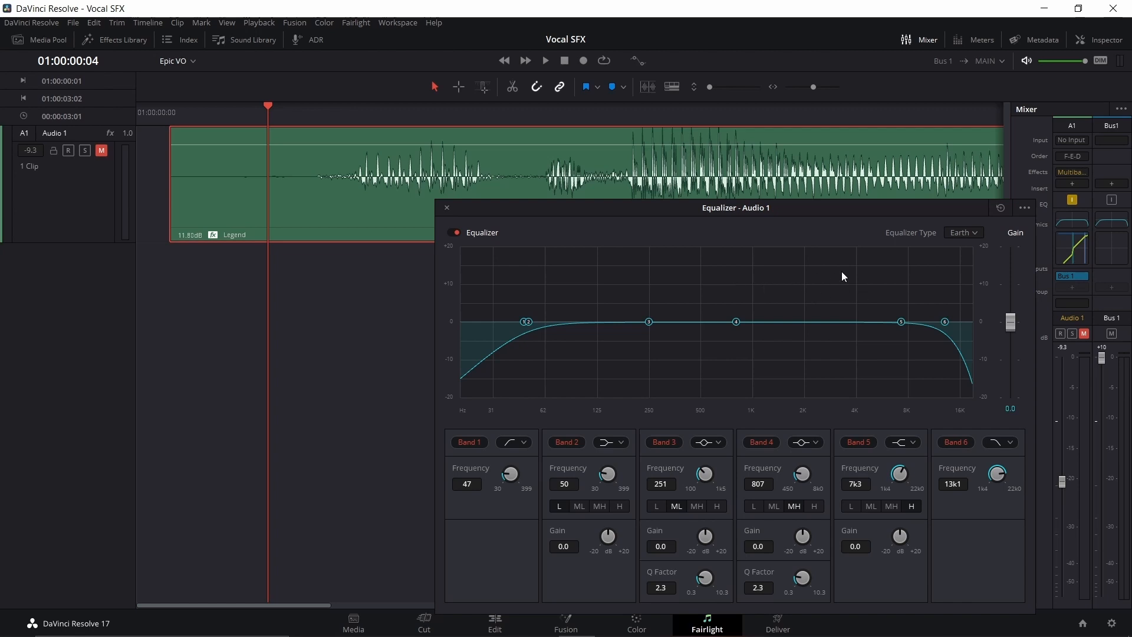
left_click_drag(476, 211, 406, 267)
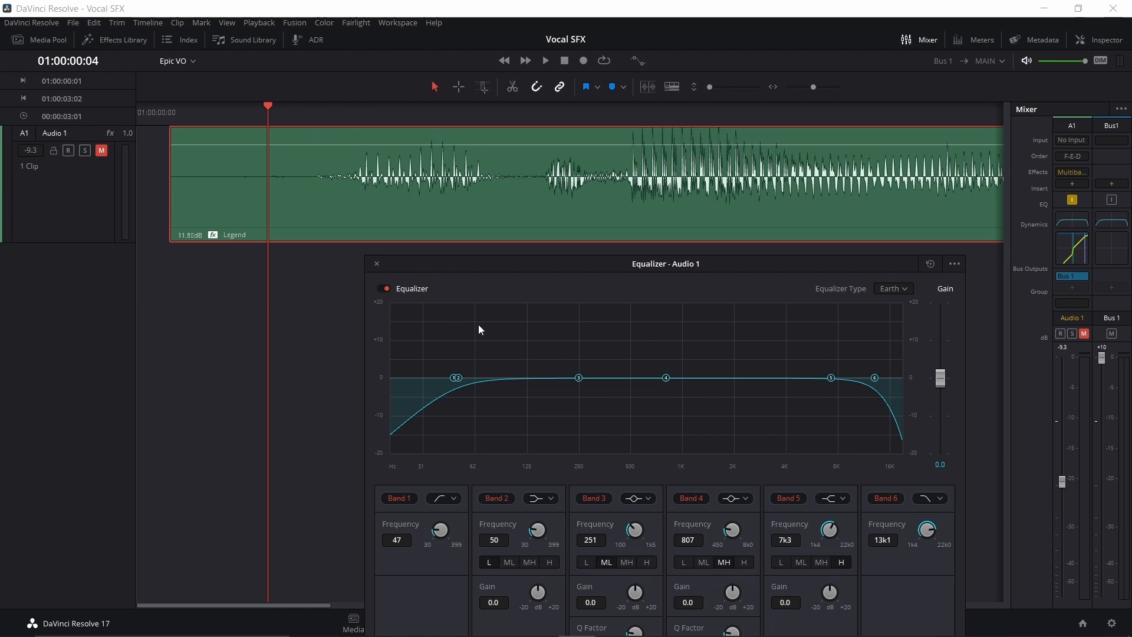
mouse_move(578, 378)
left_mouse_down()
mouse_move(511, 323)
mouse_move(575, 331)
mouse_move(579, 381)
left_mouse_up()
Step: Mark in and out points at the start and end of the Legend clip and play that range with looping enabled
left_click_drag(189, 108, 171, 107)
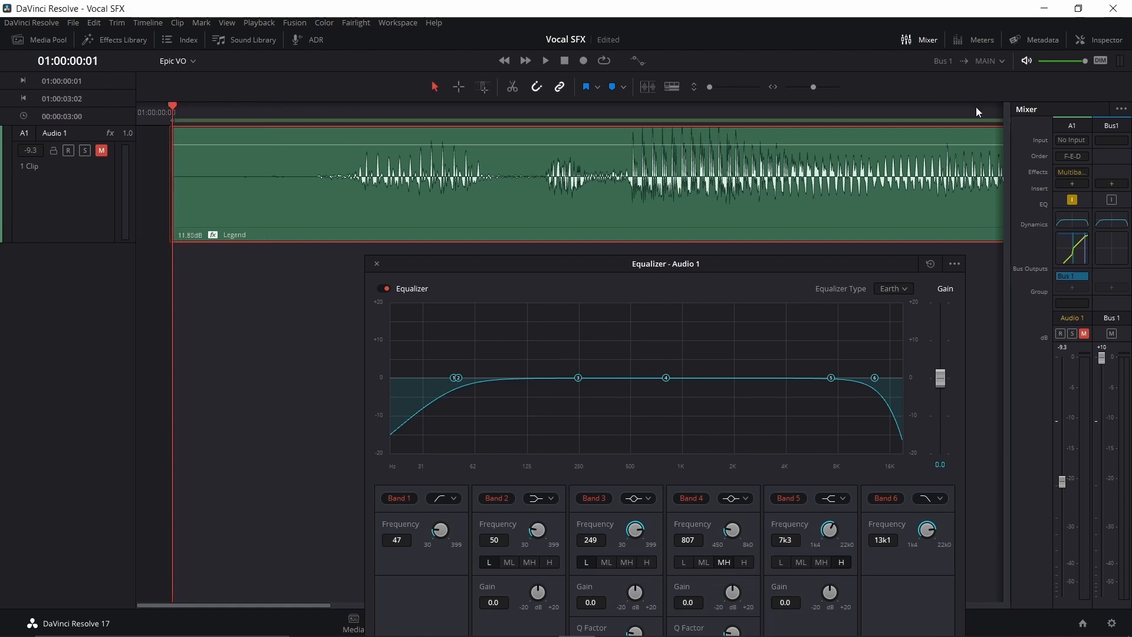
scroll(317, 194, "right", 3)
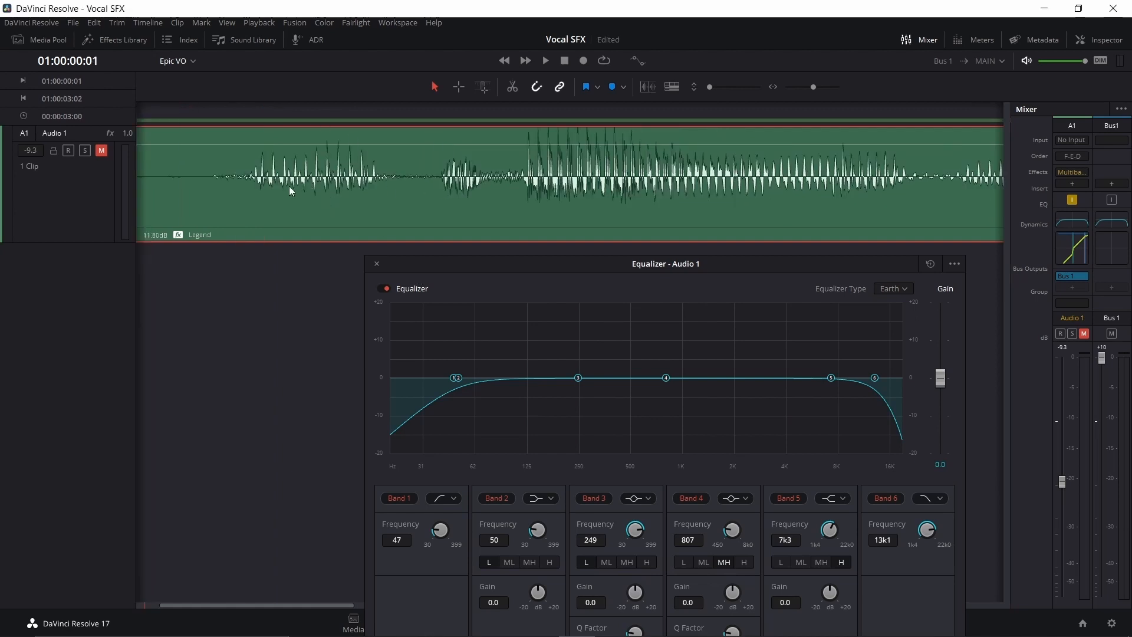
scroll(290, 187, "up", 1)
scroll(290, 187, "down", 5)
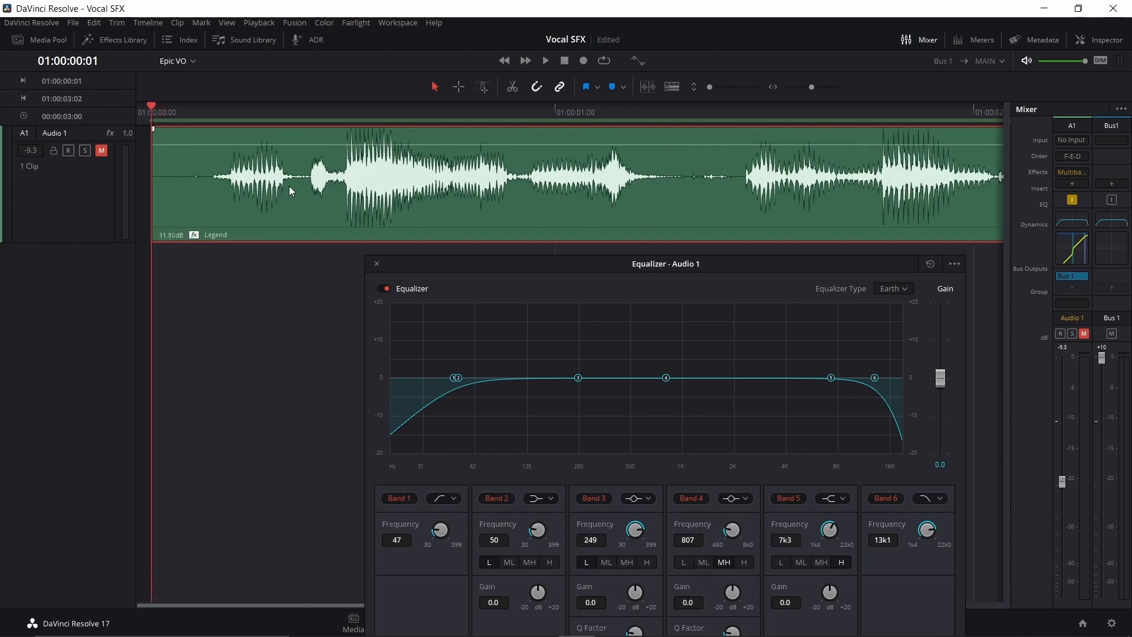
scroll(289, 185, "down", 4)
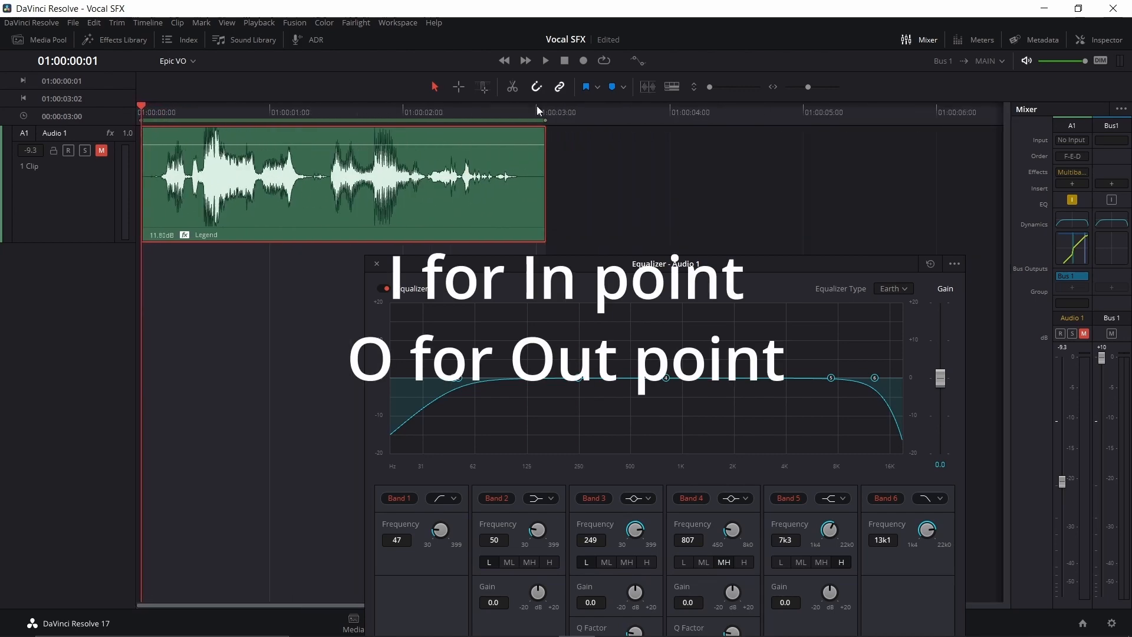
left_click_drag(537, 110, 397, 130)
key("Down")
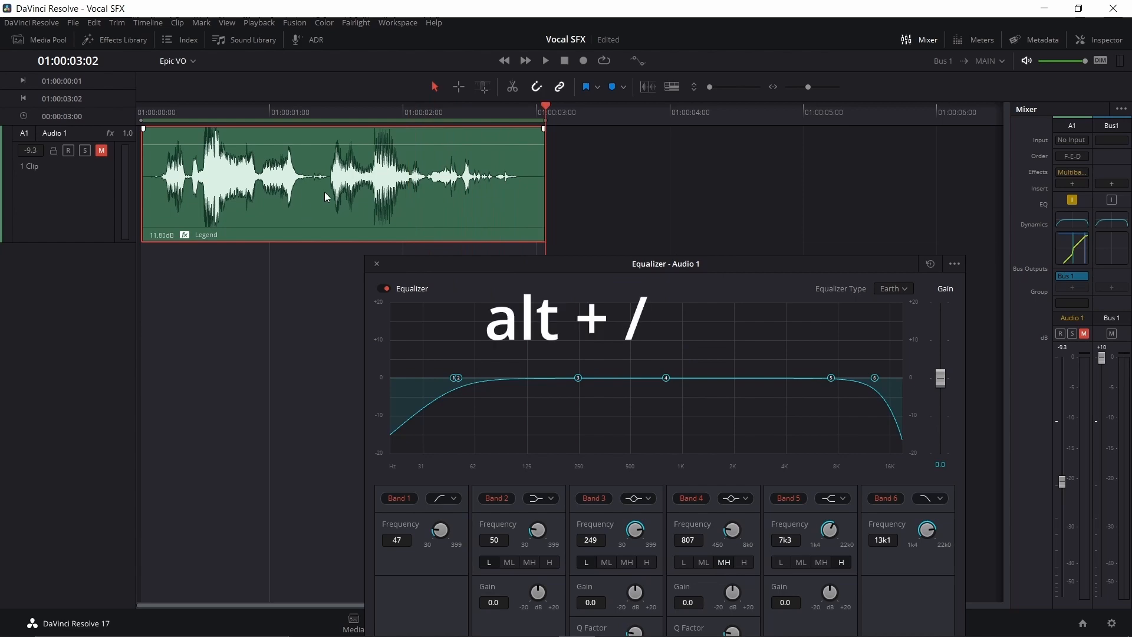
key("alt+slash")
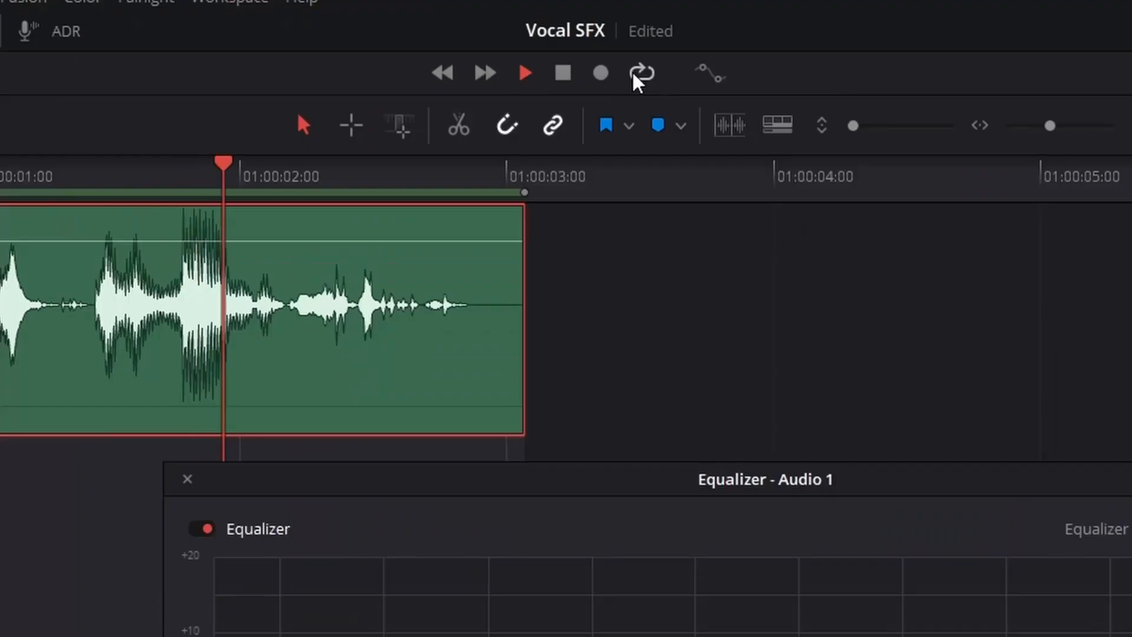
left_click(604, 60)
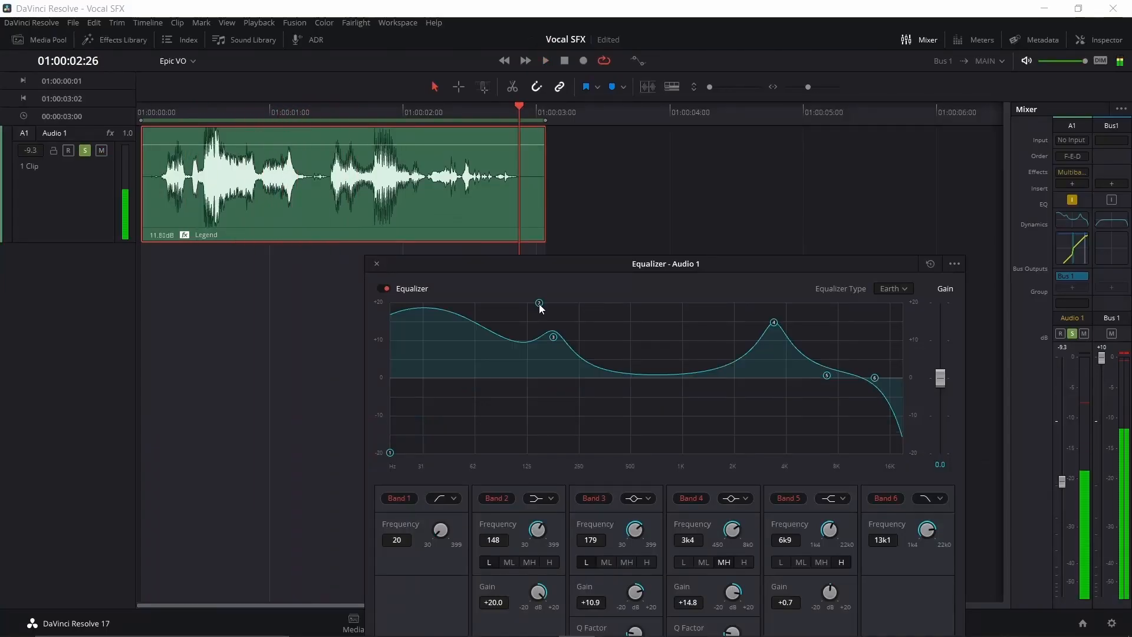
Step: Boost the Audio 1 equalizer by 12.7 dB at 137 Hz, 10.9 dB at 179 Hz and 14.8 dB at 3k4, and play the clip
left_click_drag(541, 308, 533, 338)
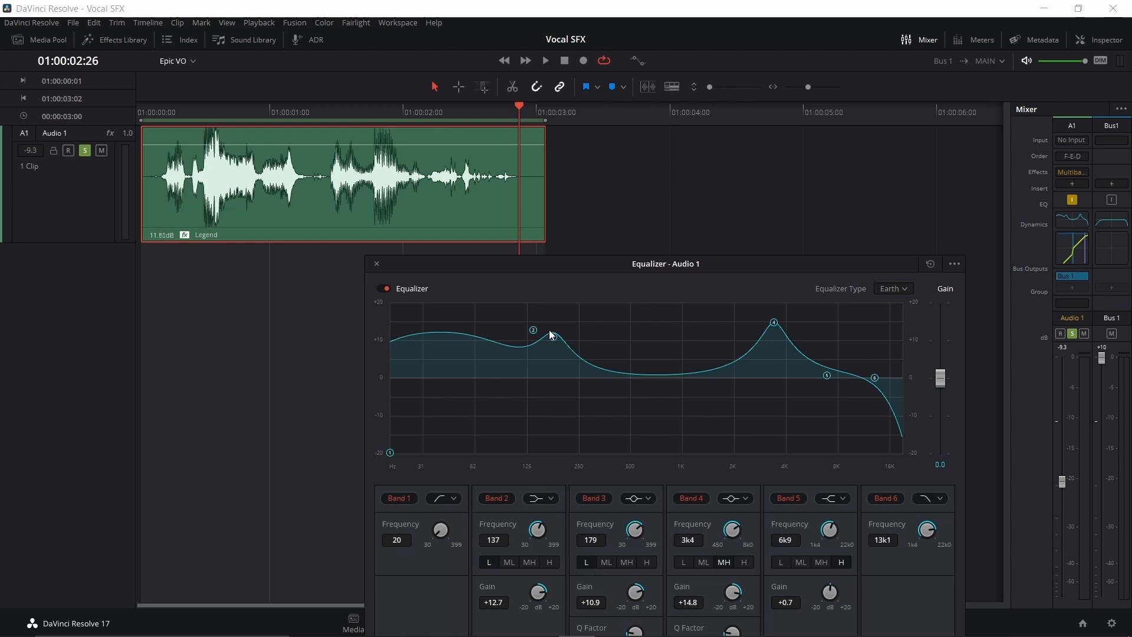
left_click(147, 112)
key("space")
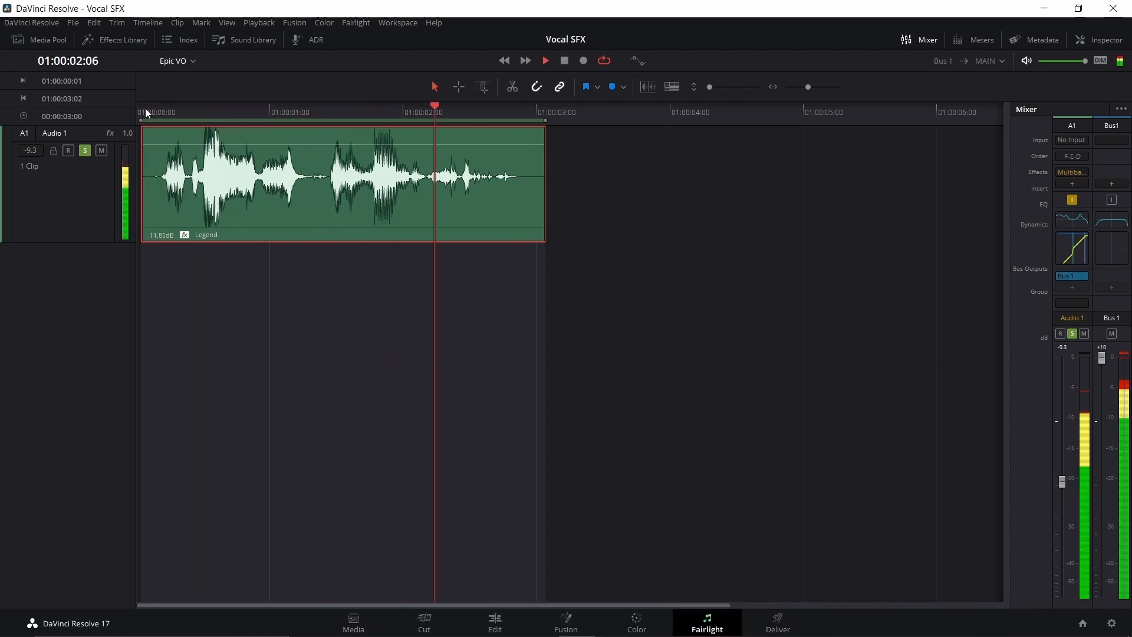
key("space")
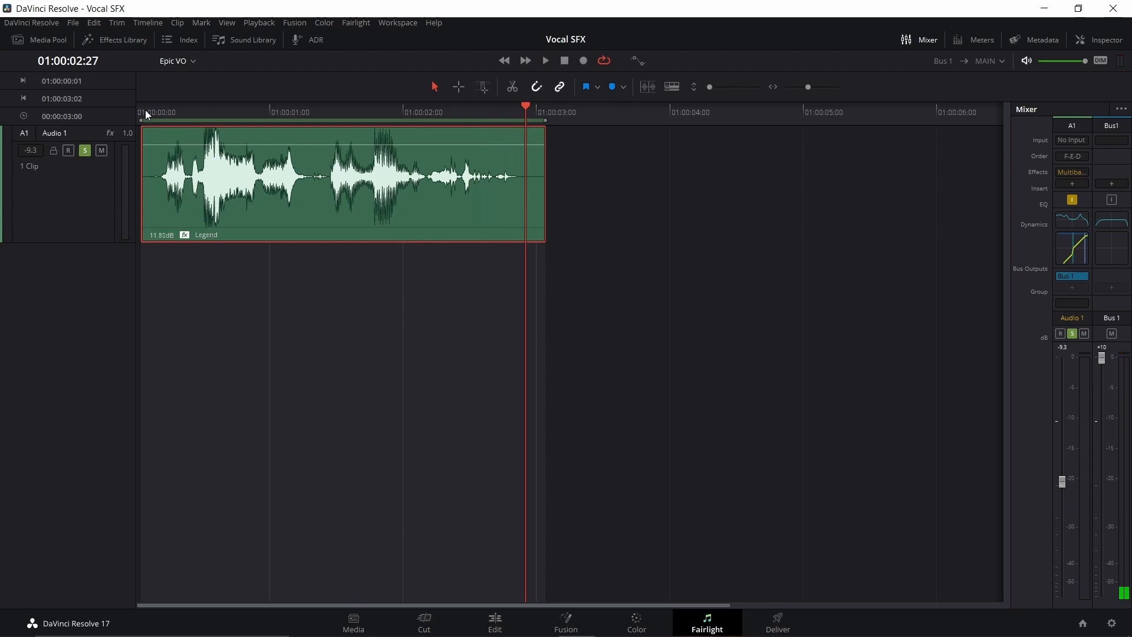
Step: Add the Reverb effect to the Legend clip, play it with the reverb and close the effect's settings
left_click(110, 41)
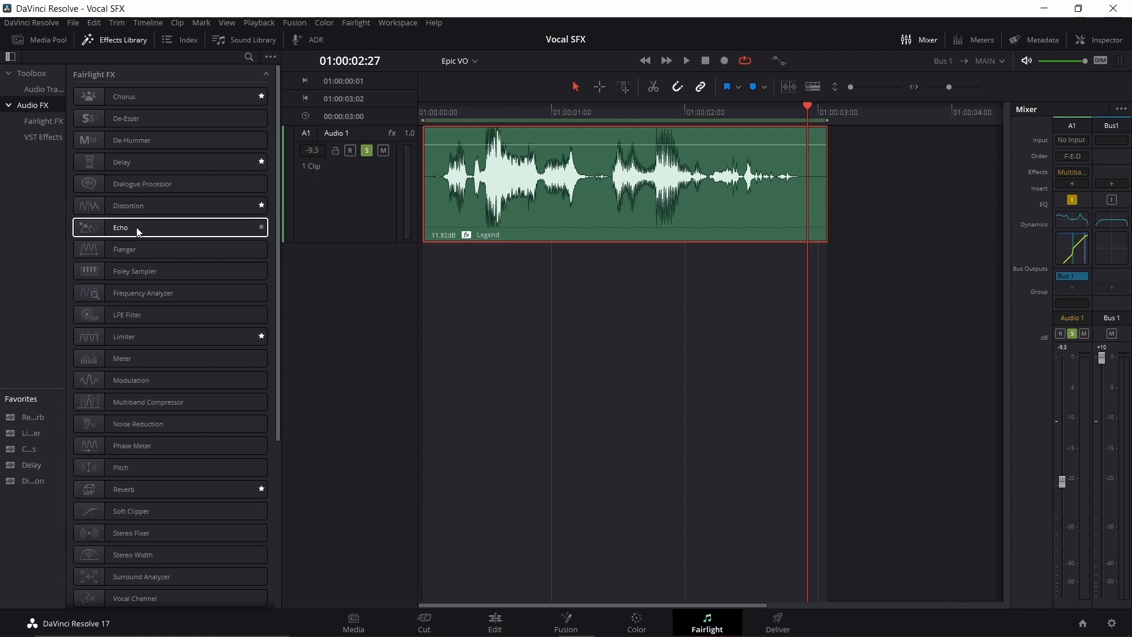
double_click(172, 493)
key("space")
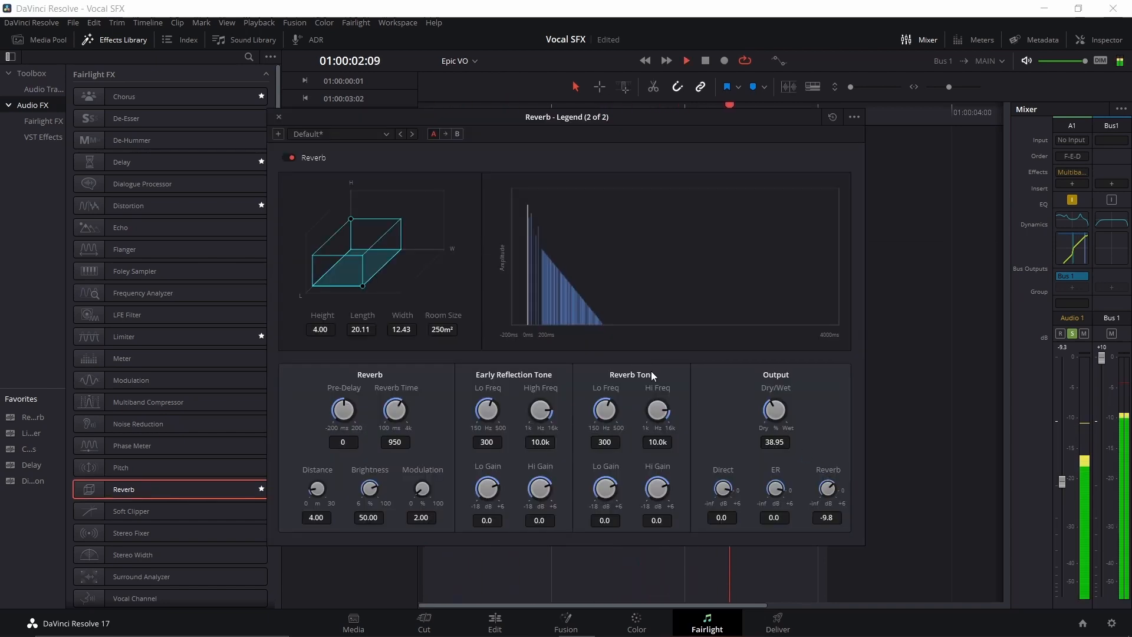
key("space")
left_click(279, 117)
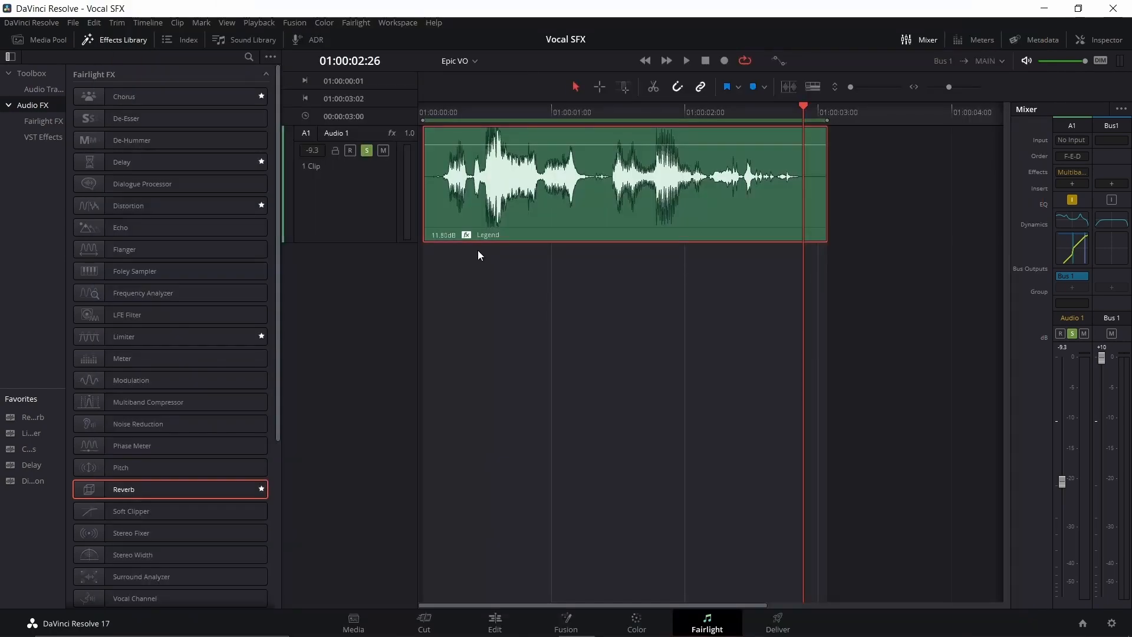
Step: Examine the gate, compressor and limiter settings in the Audio 1 track's dynamics and return to the clip's start
double_click(1075, 257)
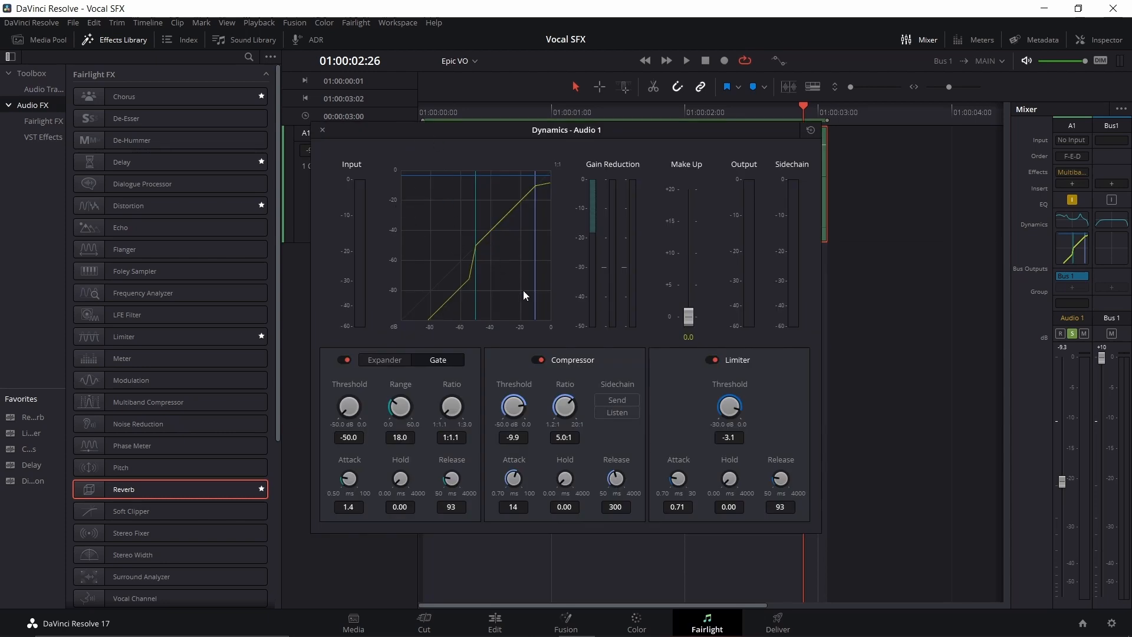
left_click(443, 113)
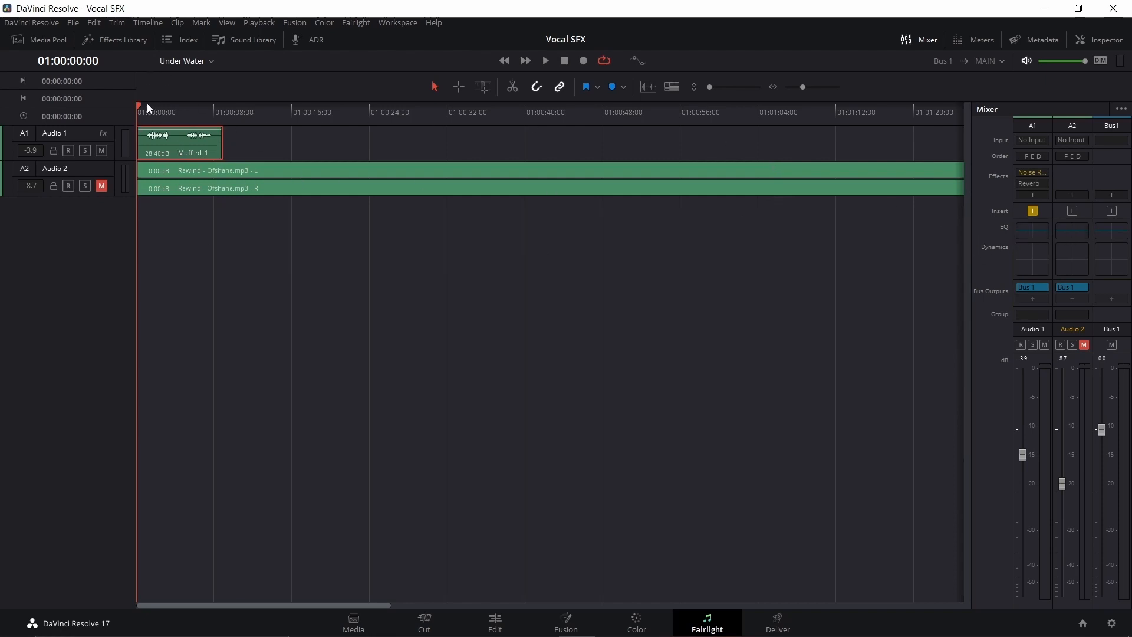
Step: In the Under Water timeline, set Audio 1's equalizer band 2 to 504 Hz, +14.3 dB and band 5 to 500 Hz, -15.2 dB, and save
key("space")
double_click(1032, 231)
left_click_drag(458, 378, 630, 326)
left_click_drag(831, 377, 631, 435)
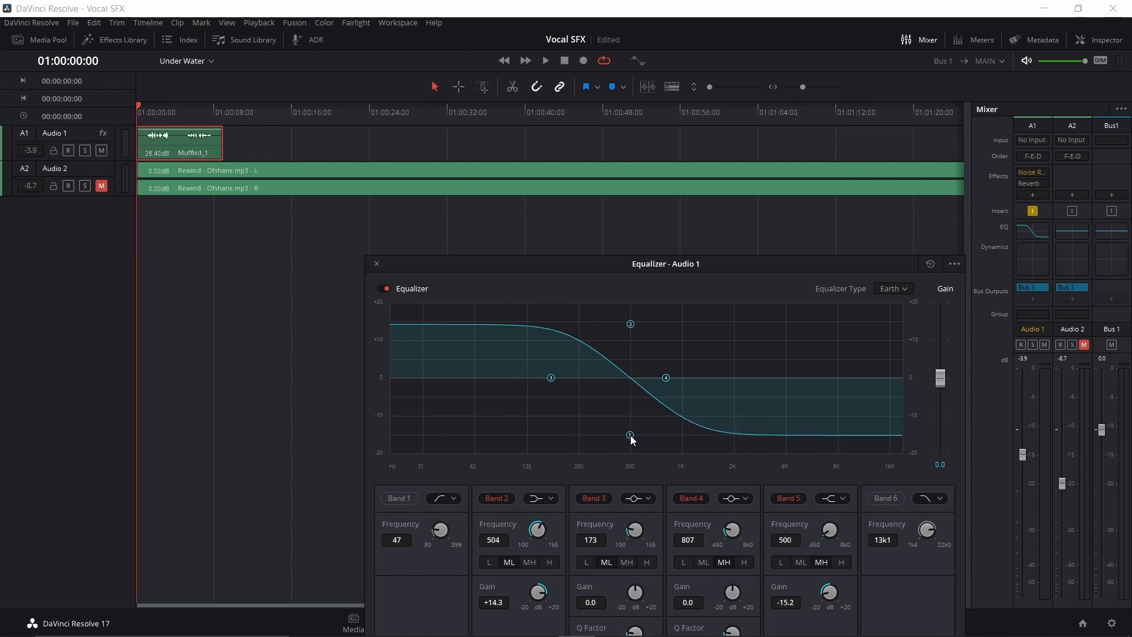
key("ctrl+s")
Step: Set Audio 1's equalizer band 3 to 263 Hz, -0.7 dB and band 4 to 985 Hz, and play the Muffled_1 clip
left_click_drag(550, 378, 583, 380)
left_click_drag(666, 378, 681, 378)
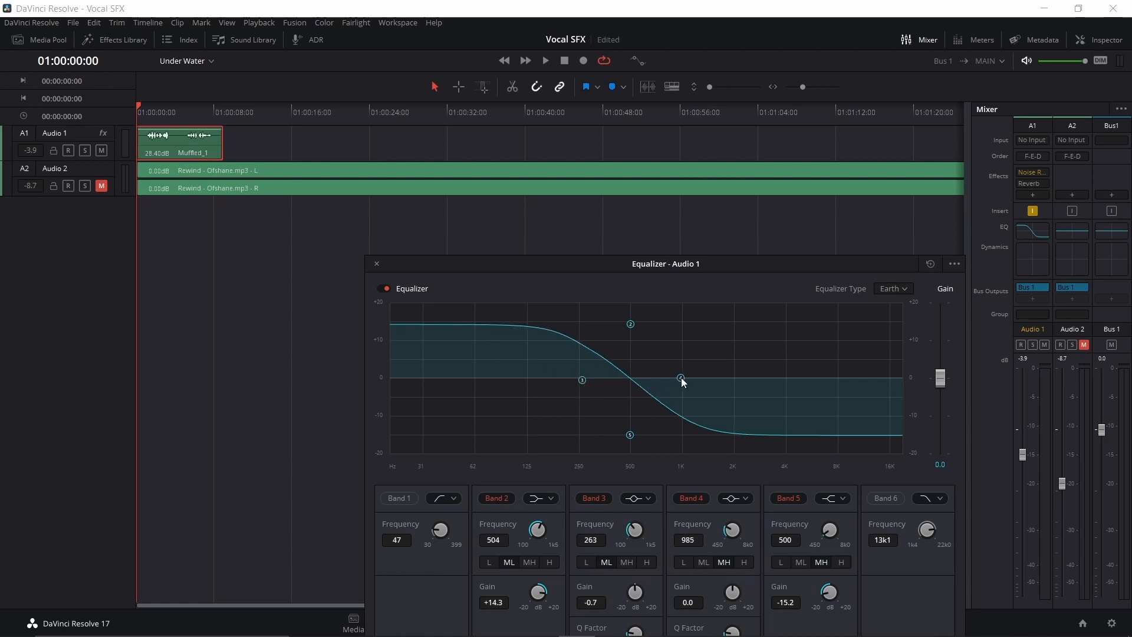
left_click(377, 264)
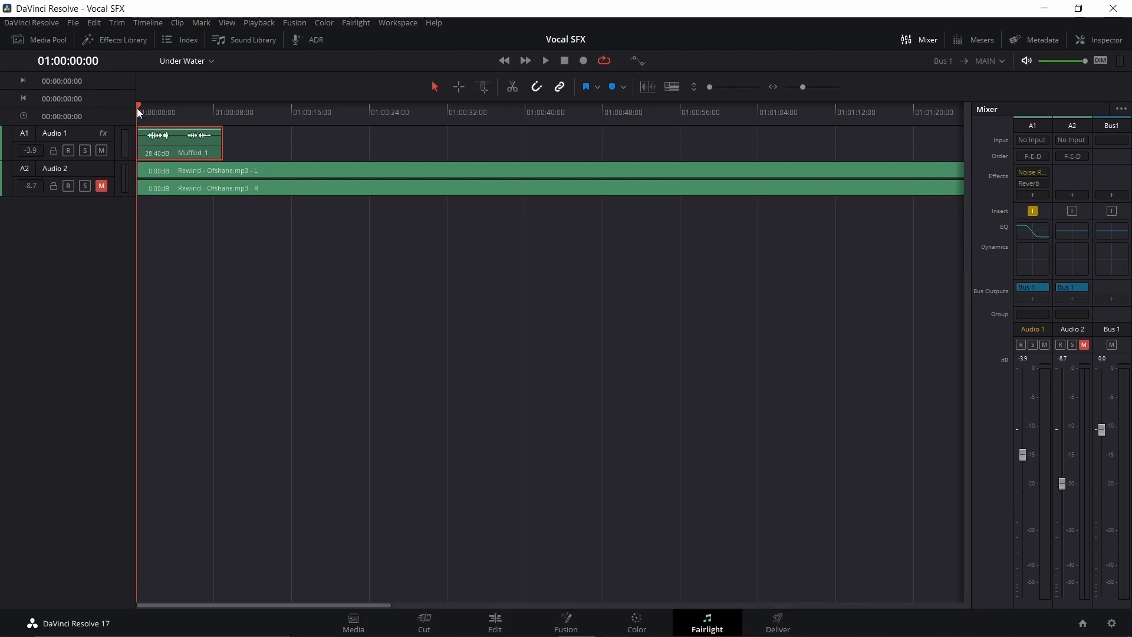
key("space")
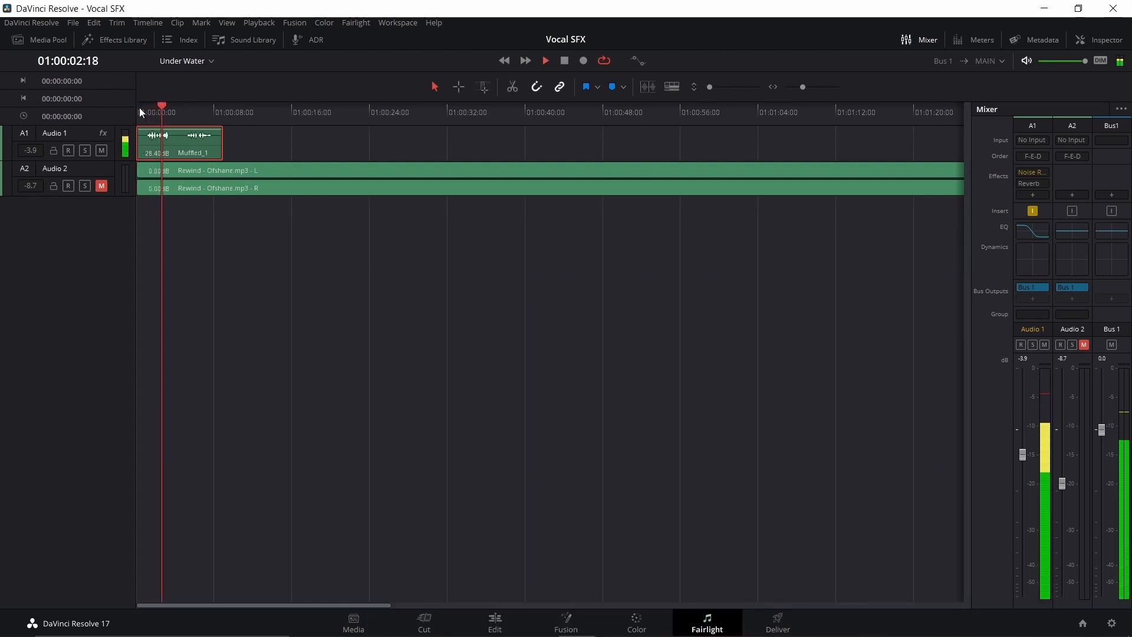
key("space")
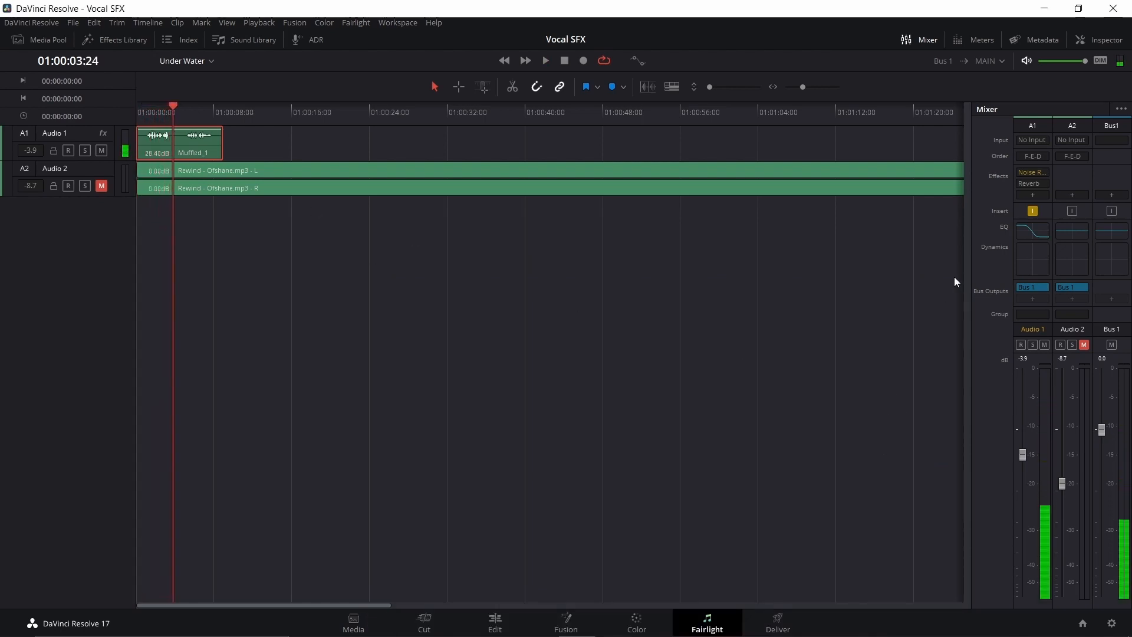
Step: Adjust Audio 1's equalizer band 4 to 993 Hz, -0.2 dB and band 5 to 504 Hz, -14.3 dB, and play the timeline
double_click(1033, 236)
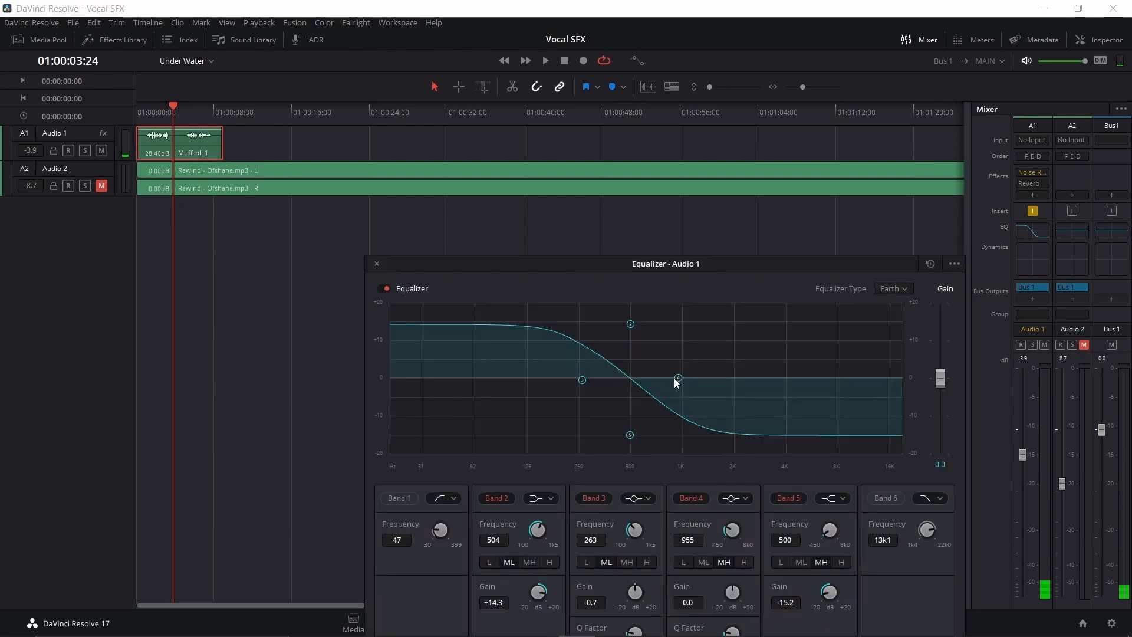
left_click_drag(674, 378, 683, 380)
left_click_drag(638, 430, 437, 437)
key("space")
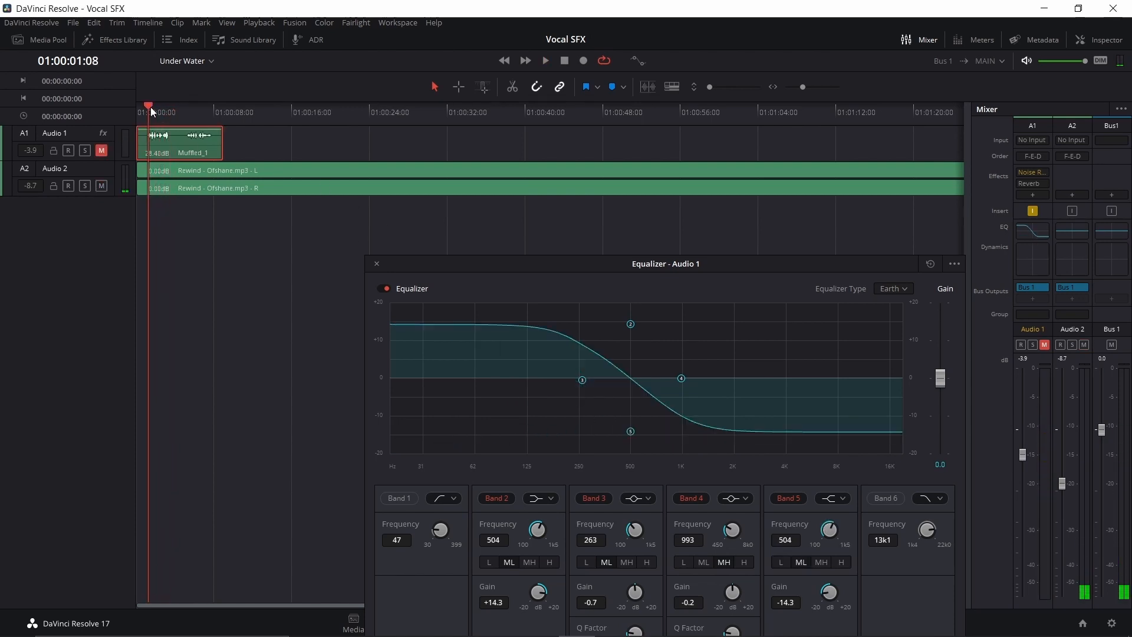
Step: Play the timeline while switching Audio 2's equalizer on and off to compare the music's sound, and close the equalizer
key("space")
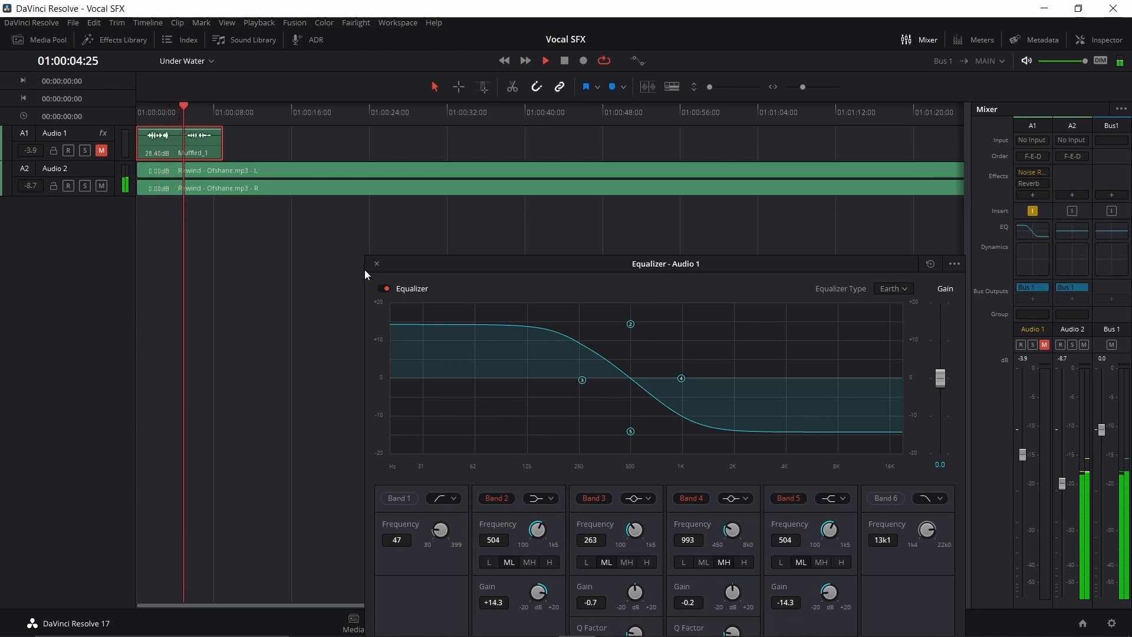
key("space")
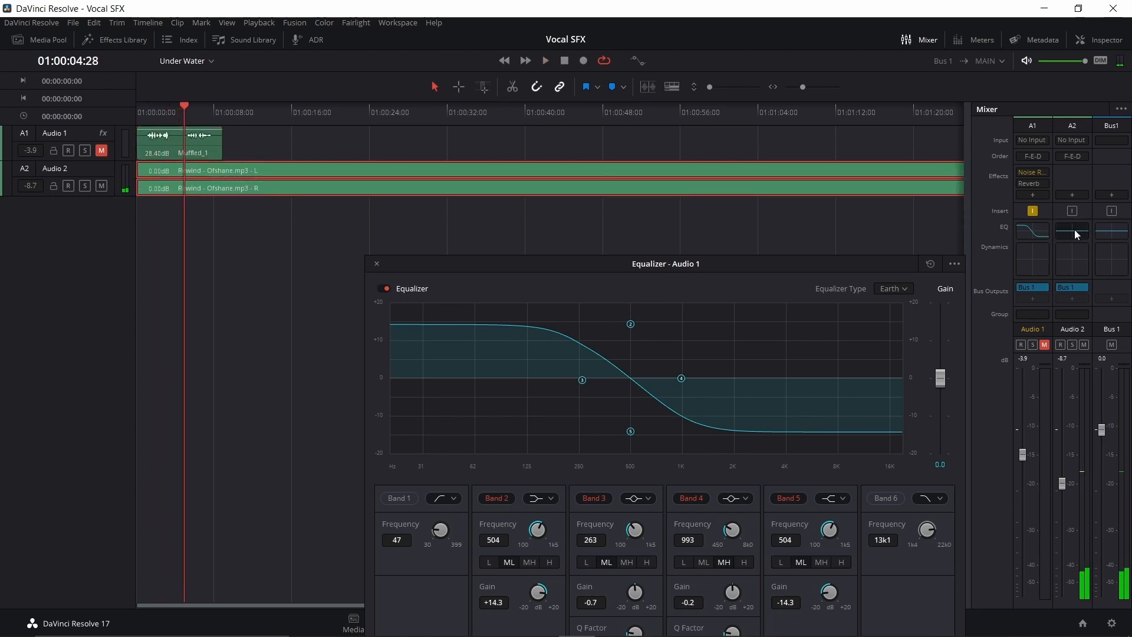
double_click(1075, 229)
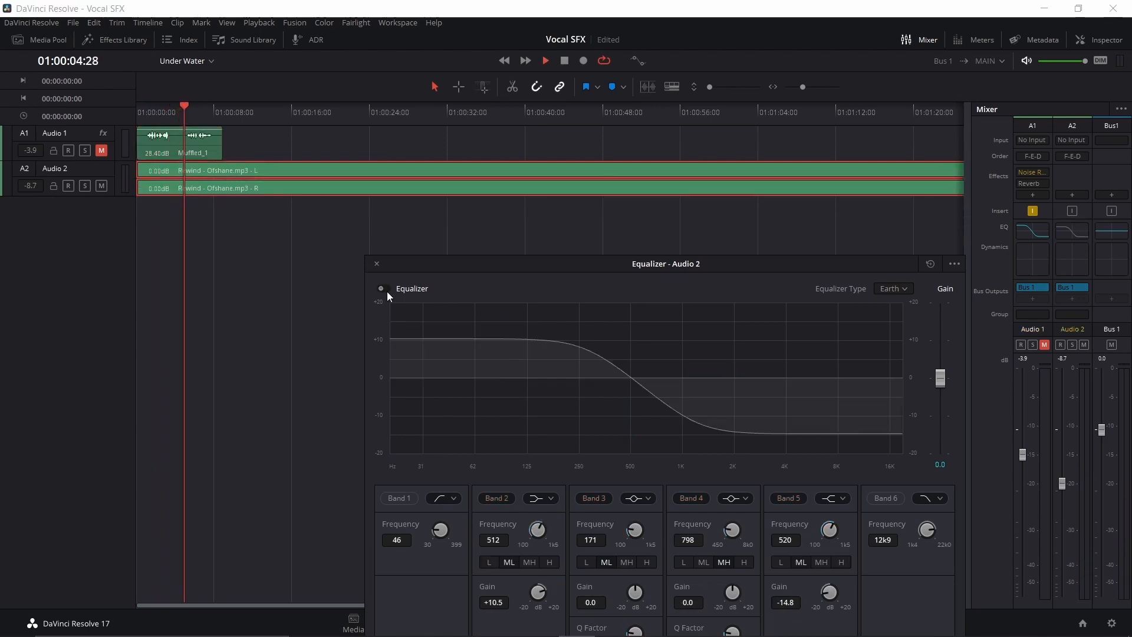
key("space")
left_click(386, 288)
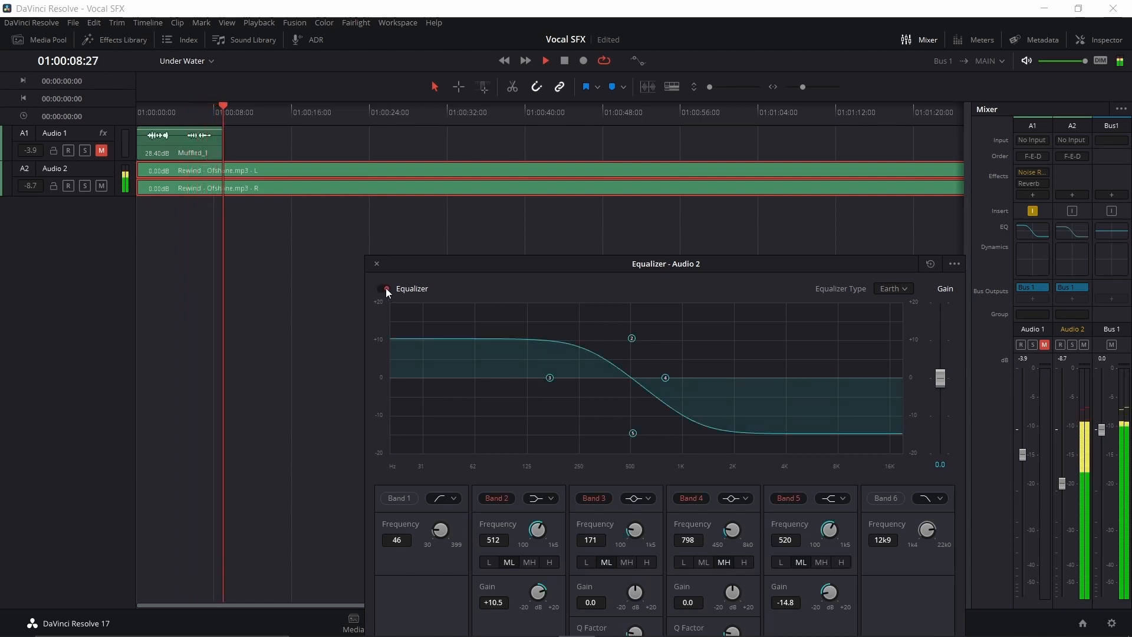
left_click(386, 288)
key("space")
left_click(377, 263)
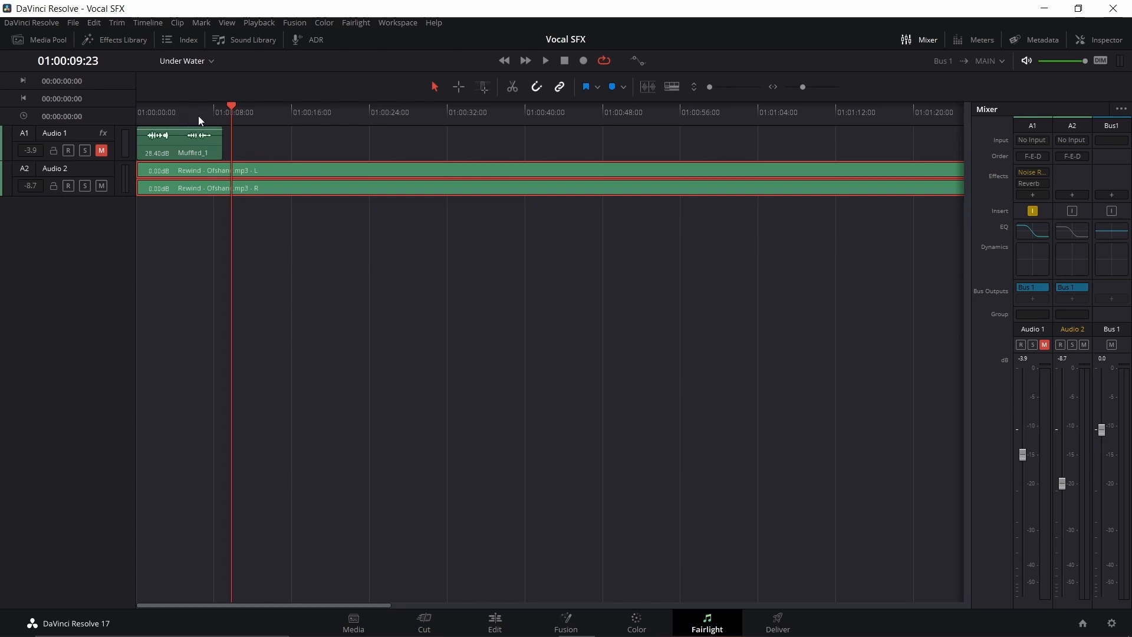
Step: Mute Audio 2, unmute Audio 1, and play the second part of the Muffled_1 clip
left_click(101, 186)
left_click(102, 151)
left_click(183, 112)
key("space")
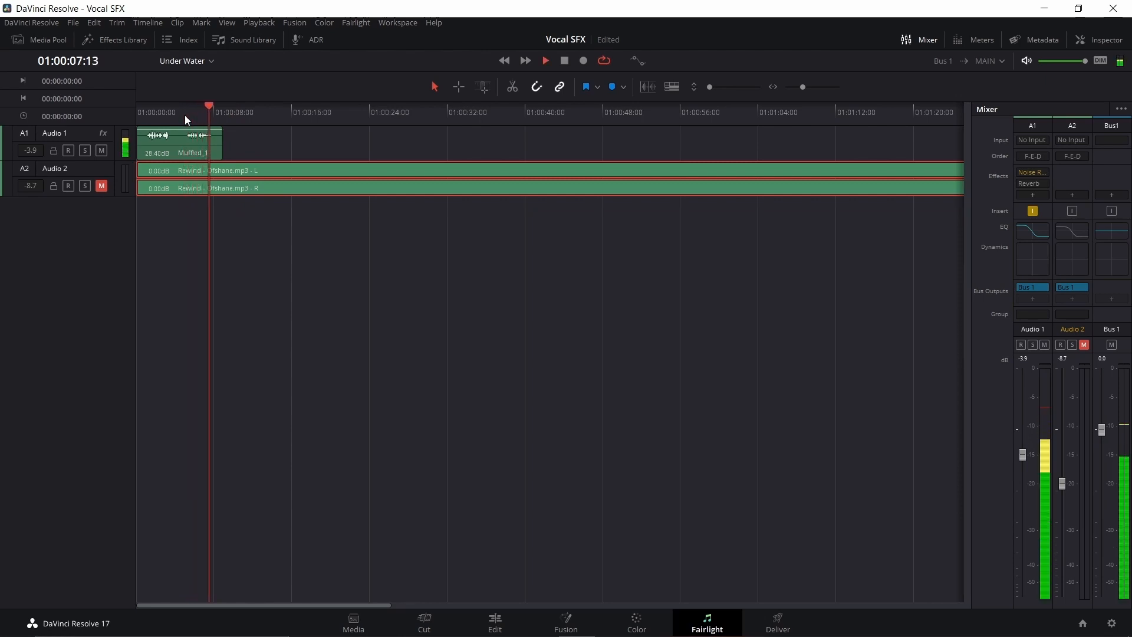
key("space")
Step: In Audio 1's equalizer, enable bands 1 and 6 at 20 Hz and 364 Hz, set band 2 to 473 Hz, +20.0 dB, and play
left_click(197, 146)
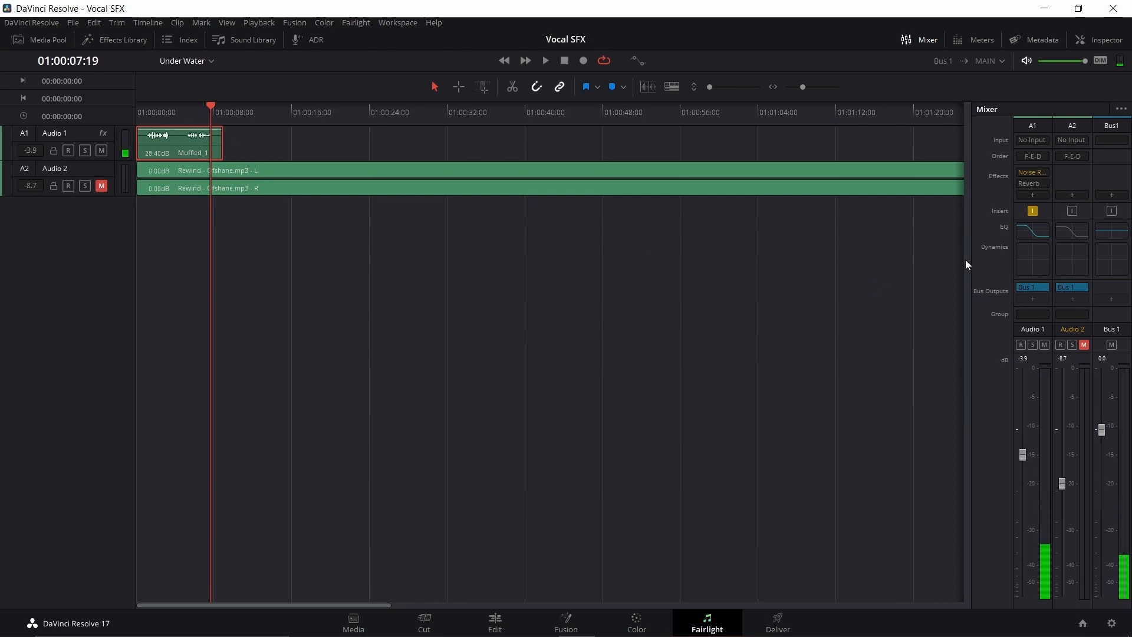
double_click(1028, 235)
left_click(404, 498)
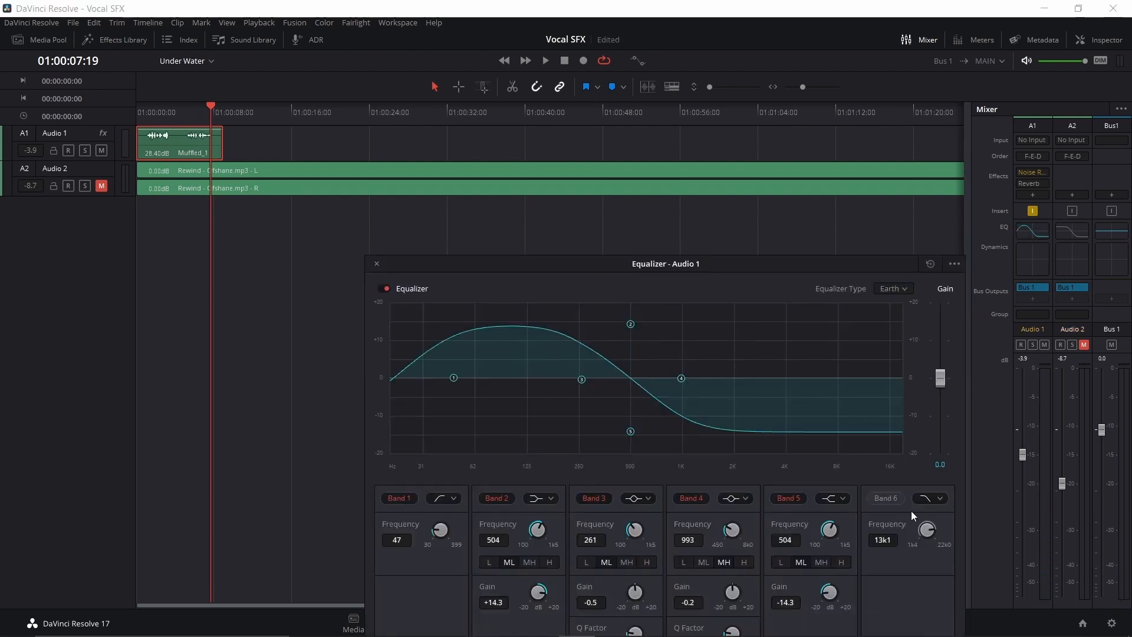
left_click(885, 499)
mouse_move(630, 324)
left_mouse_down()
mouse_move(666, 307)
mouse_move(628, 303)
left_mouse_up()
left_click_drag(874, 378, 606, 453)
left_click(184, 107)
key("space")
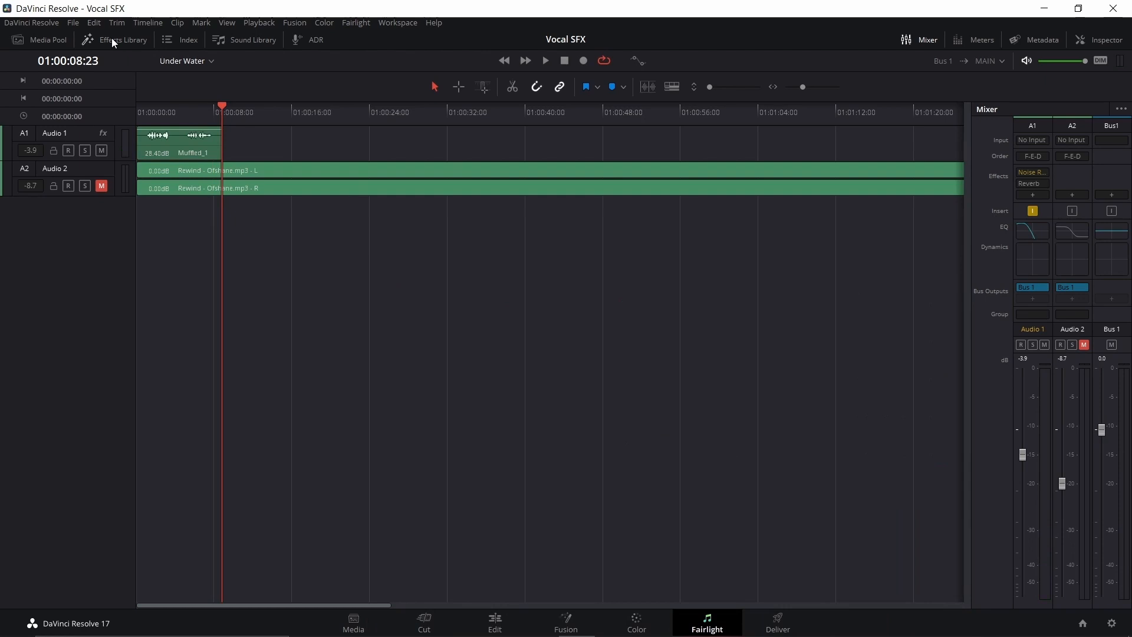
Step: Place the underwaterdrowning01.wav sound effect from the SFX bin on a new Audio 3 track beneath the Muffled_1 clip and play it
left_click(112, 39)
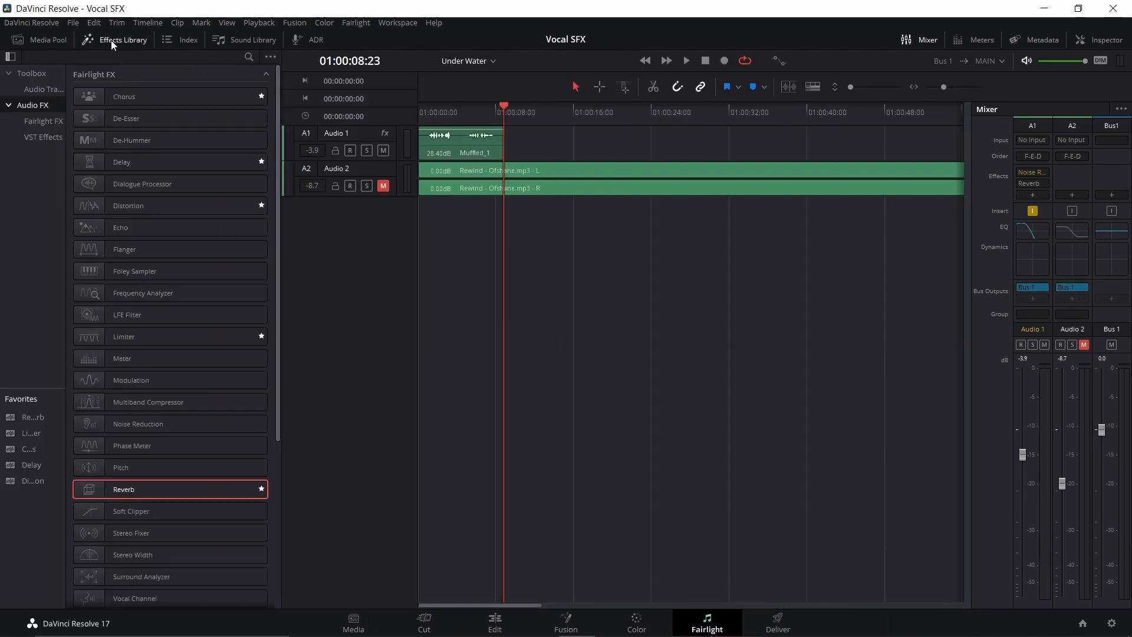
left_click(111, 40)
left_click_drag(183, 232, 457, 215)
left_click(462, 108)
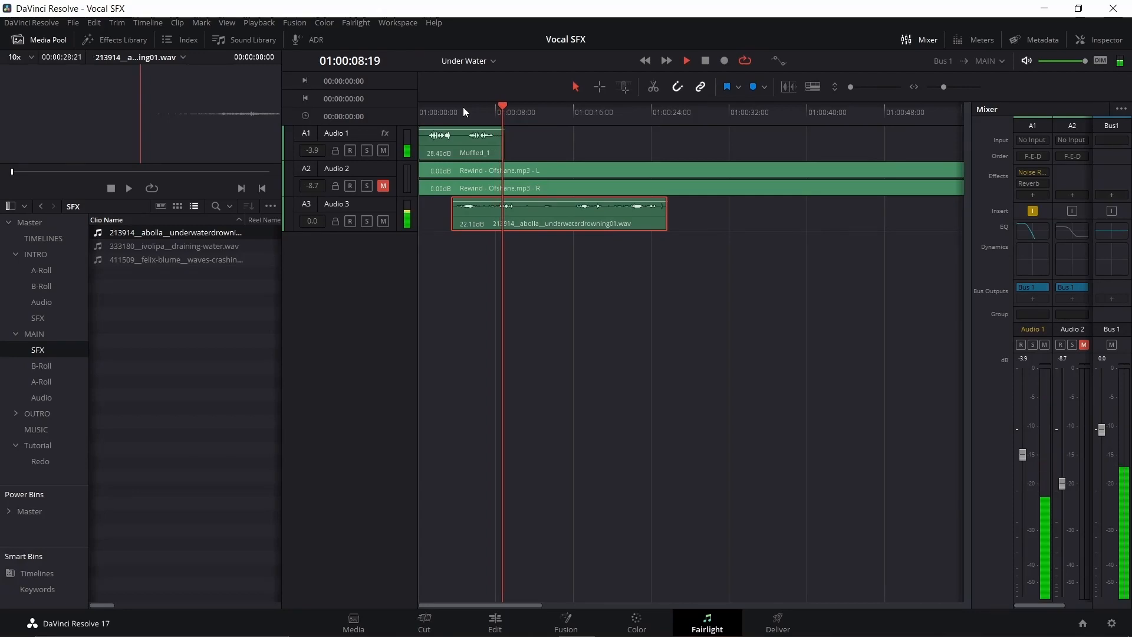
key("space")
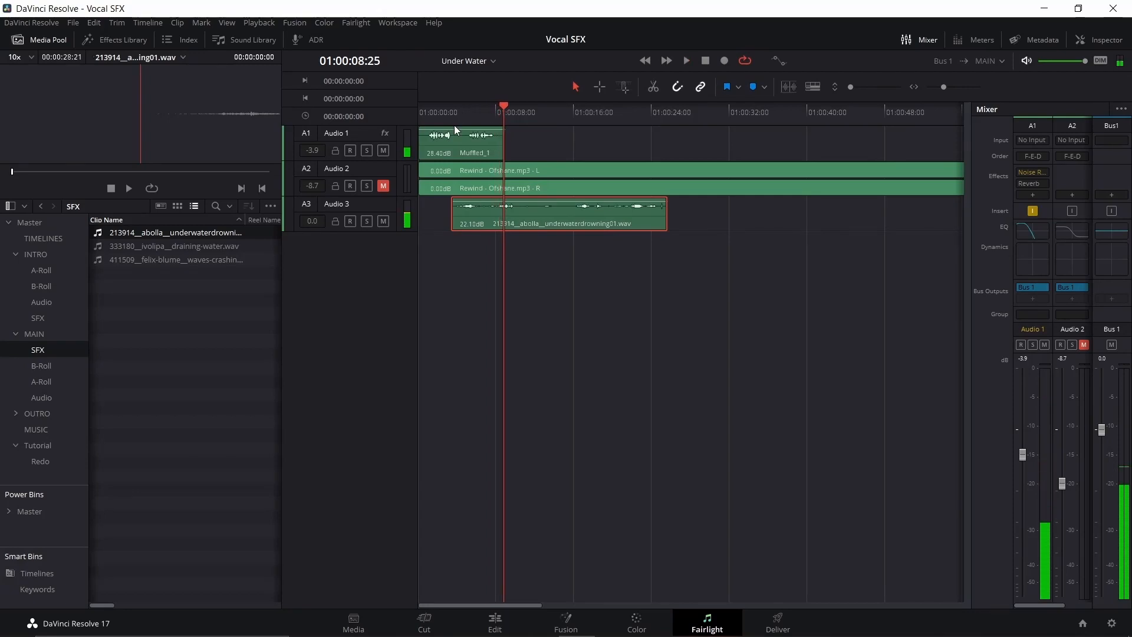
Step: Add the Echo effect to the Muffled_1 clip with the Large Hall preset and play from 01:00:04:18
left_click(462, 154)
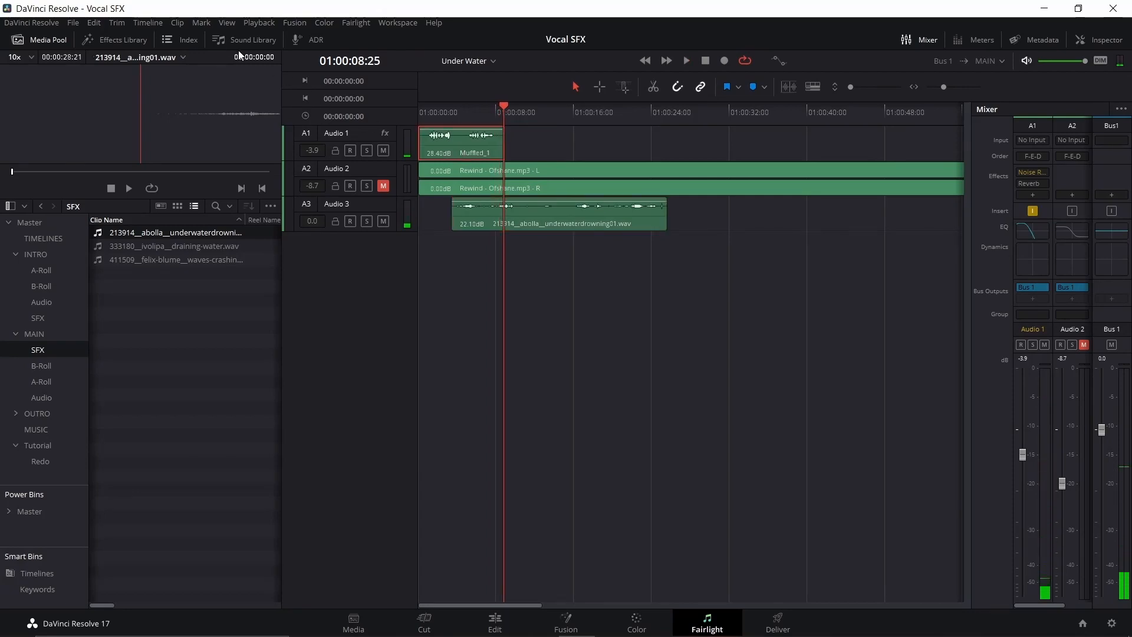
left_click(86, 41)
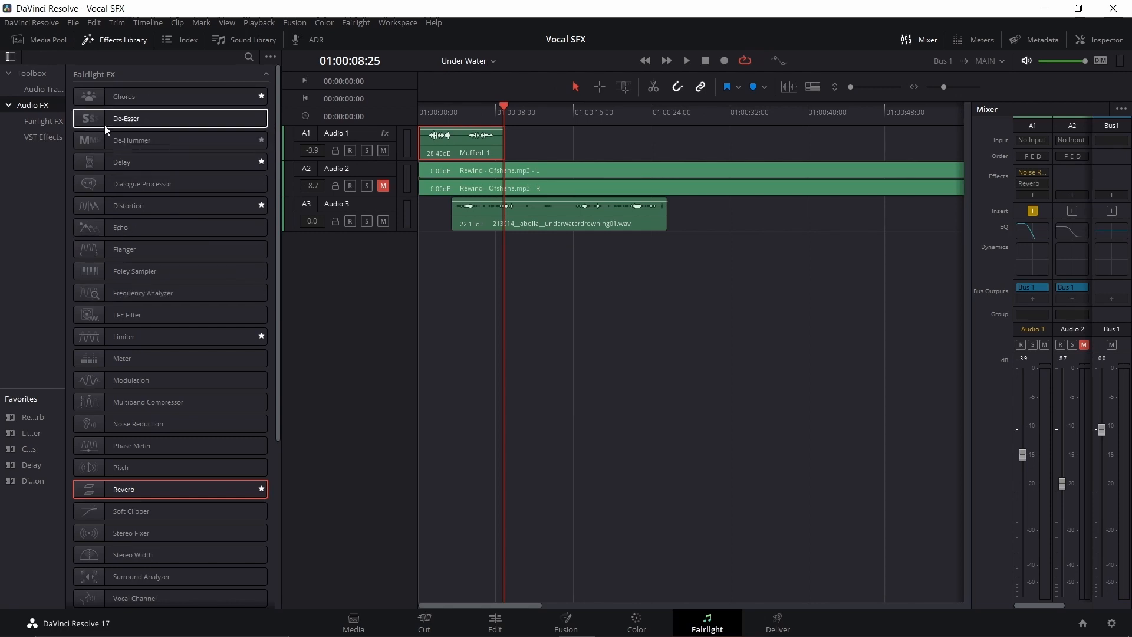
left_click_drag(118, 228, 471, 146)
left_click(416, 194)
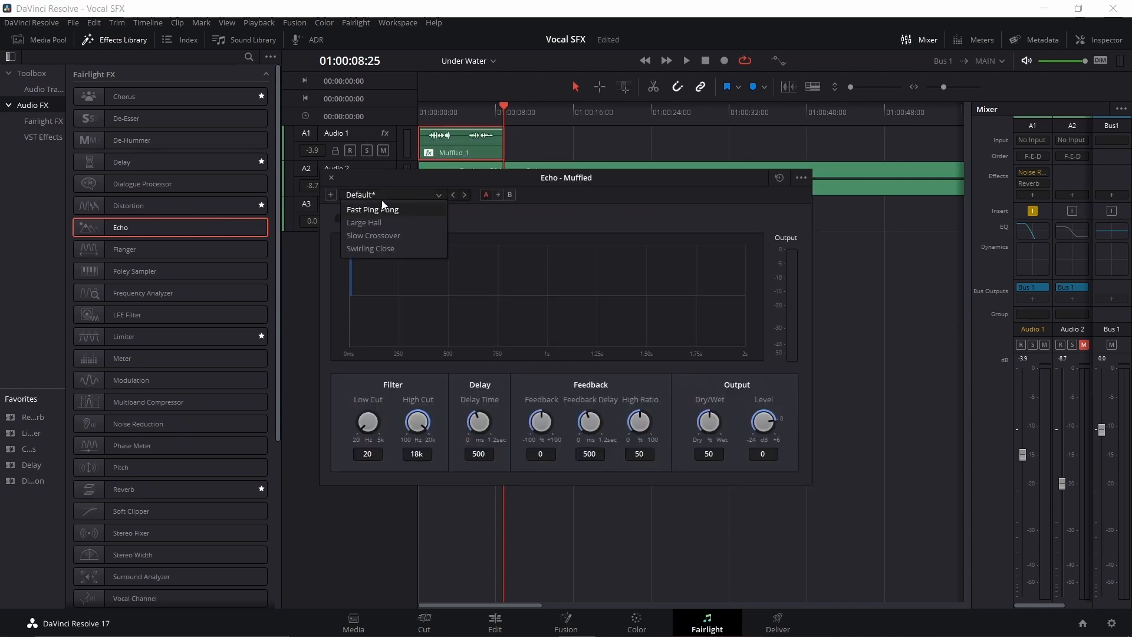
left_click(383, 221)
left_click(462, 109)
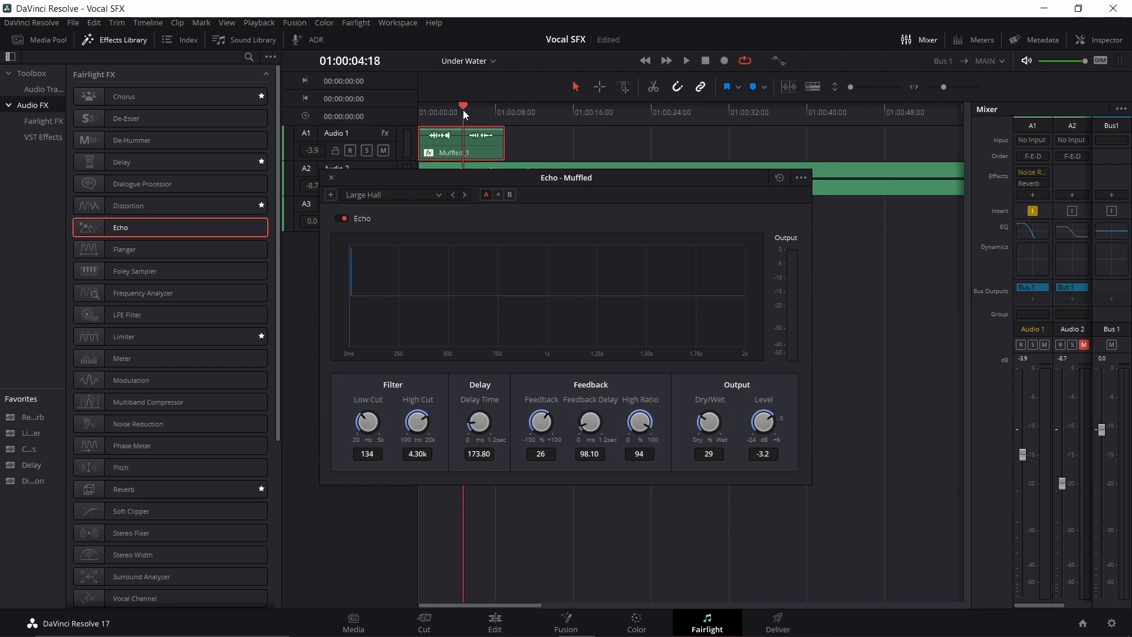
key("space")
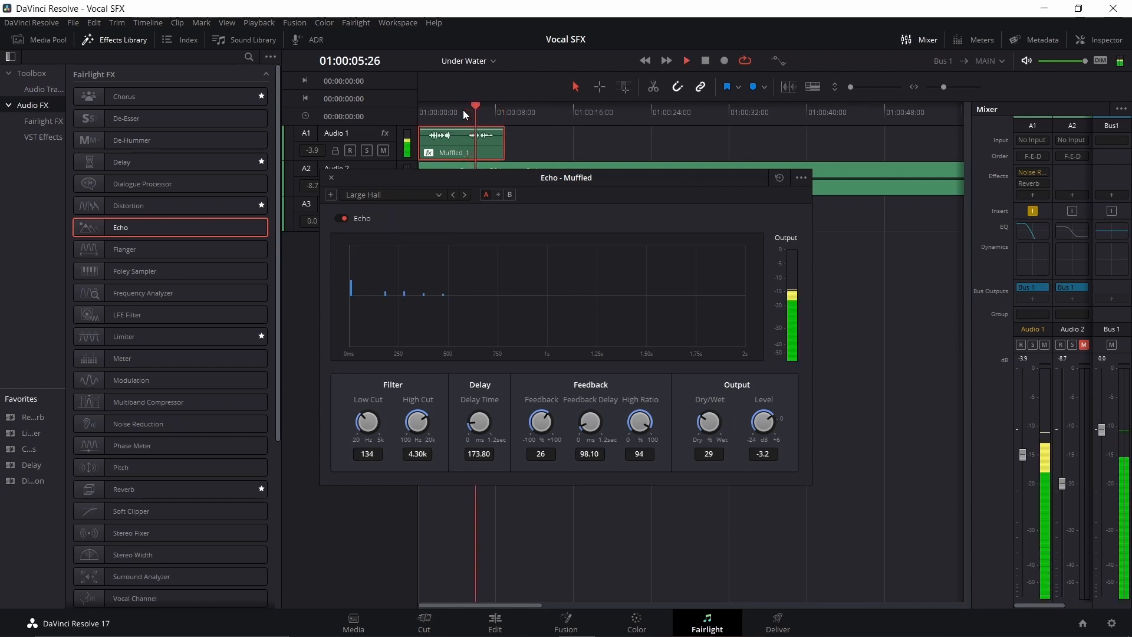
key("space")
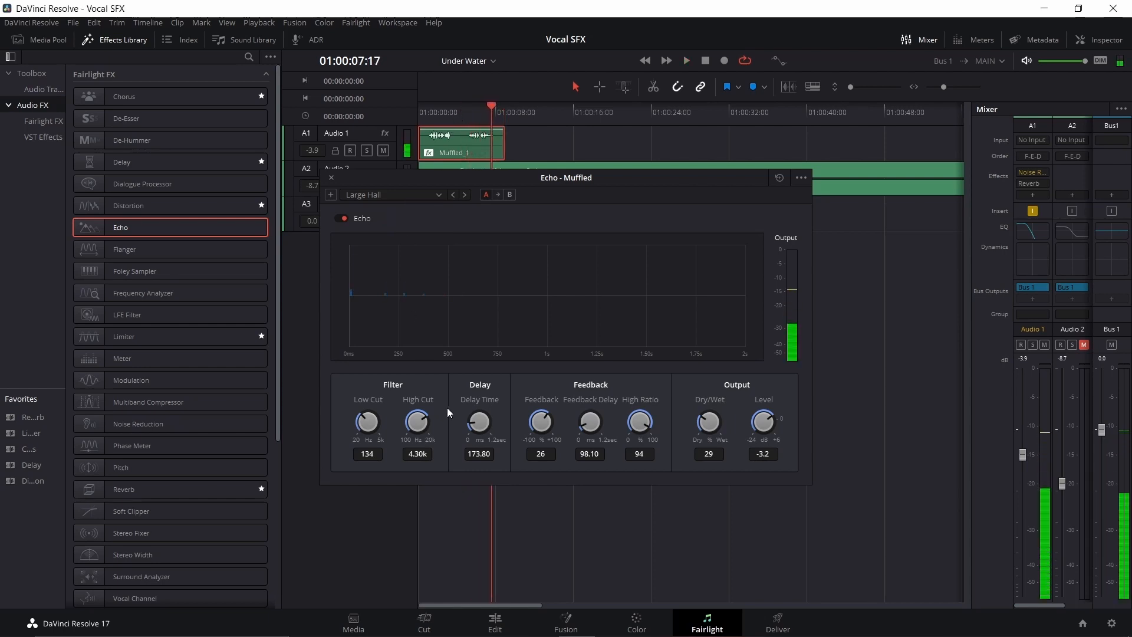
Step: Set the echo's delay time to 46.15 ms and play the second part of the Muffled_1 clip
left_click_drag(469, 420, 453, 437)
left_click(465, 107)
key("space")
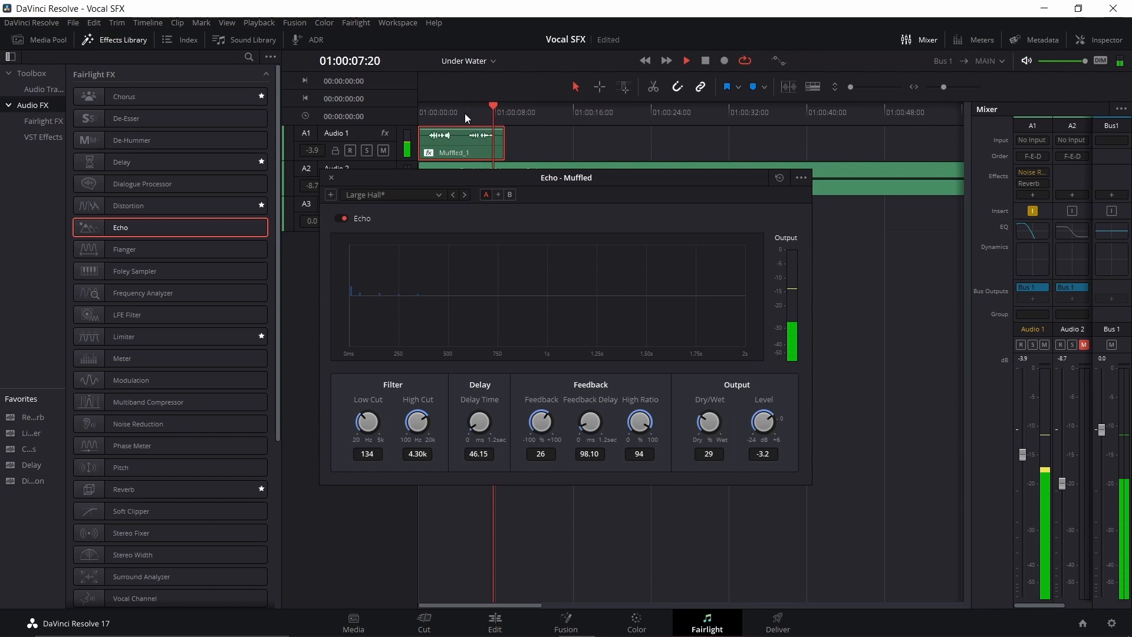
key("space")
Step: Add the Reverb effect with the Bathroom preset to the Muffled_1 clip, play it, and return the playhead to 01:00:04:27
left_click_drag(150, 490, 462, 143)
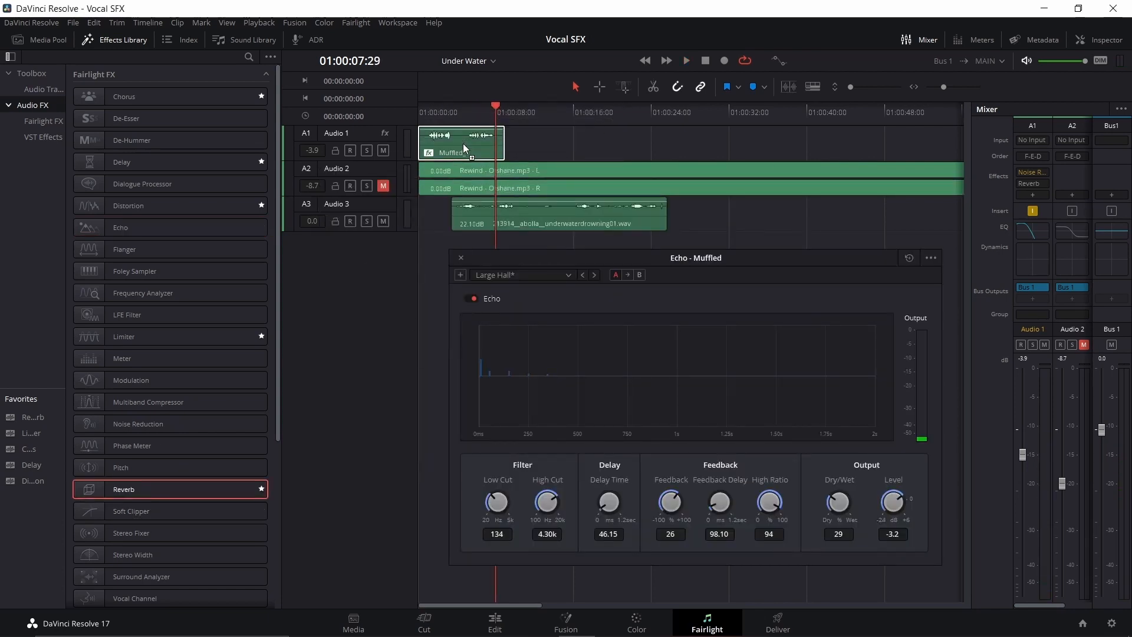
left_click(469, 106)
key("space")
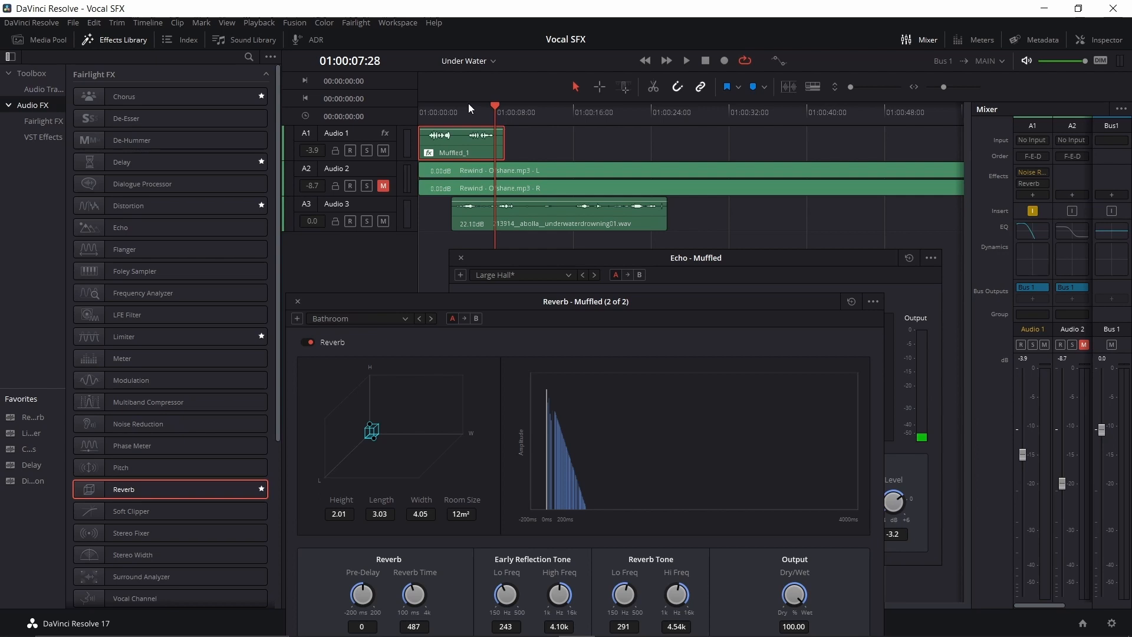
left_click(466, 108)
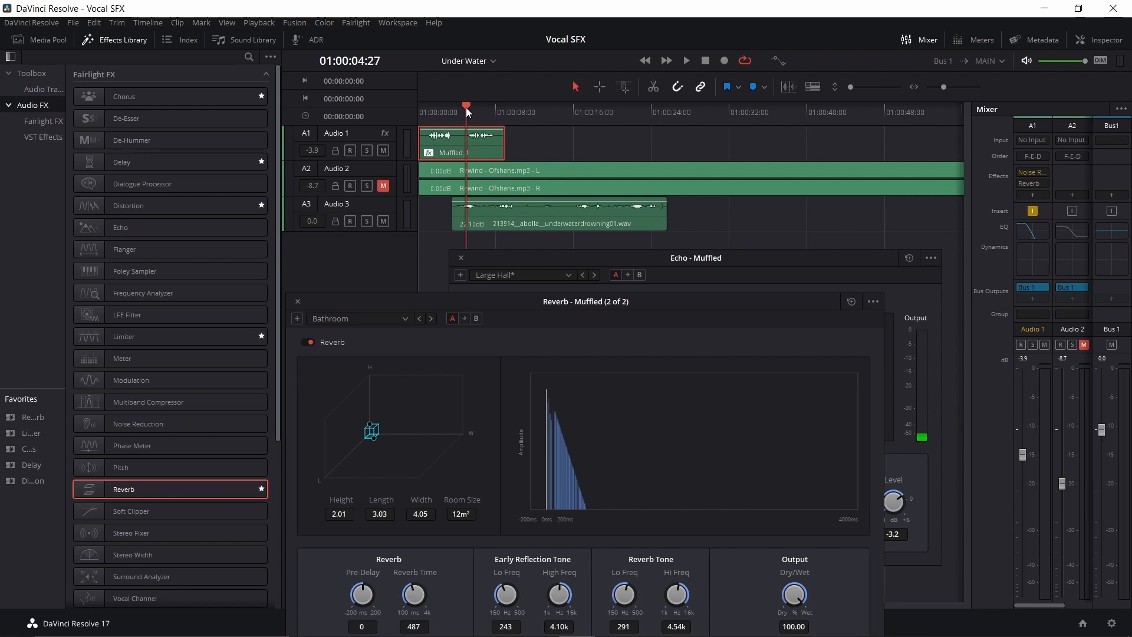